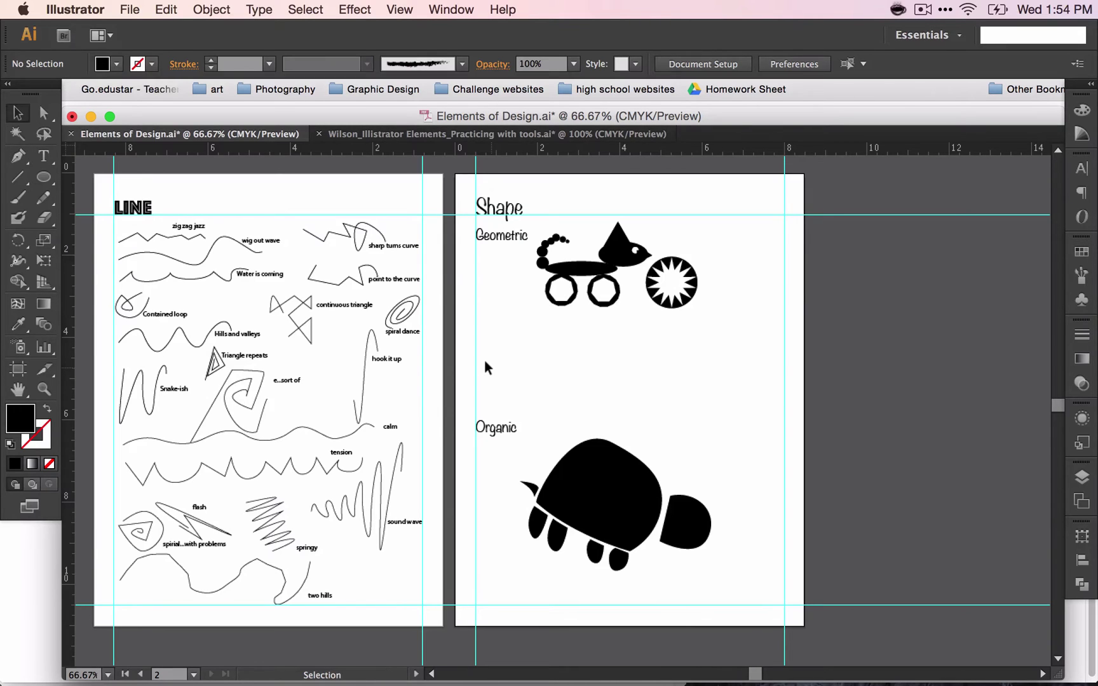
Add a new blank artboard and make it the active one.
click(1082, 500)
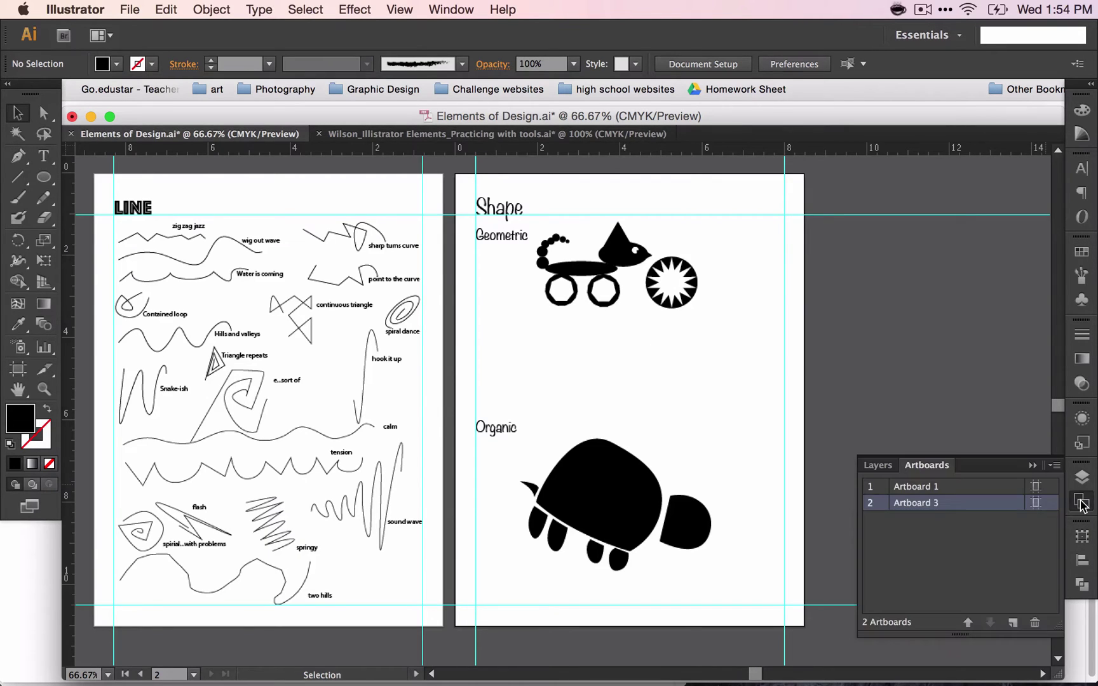
click(947, 519)
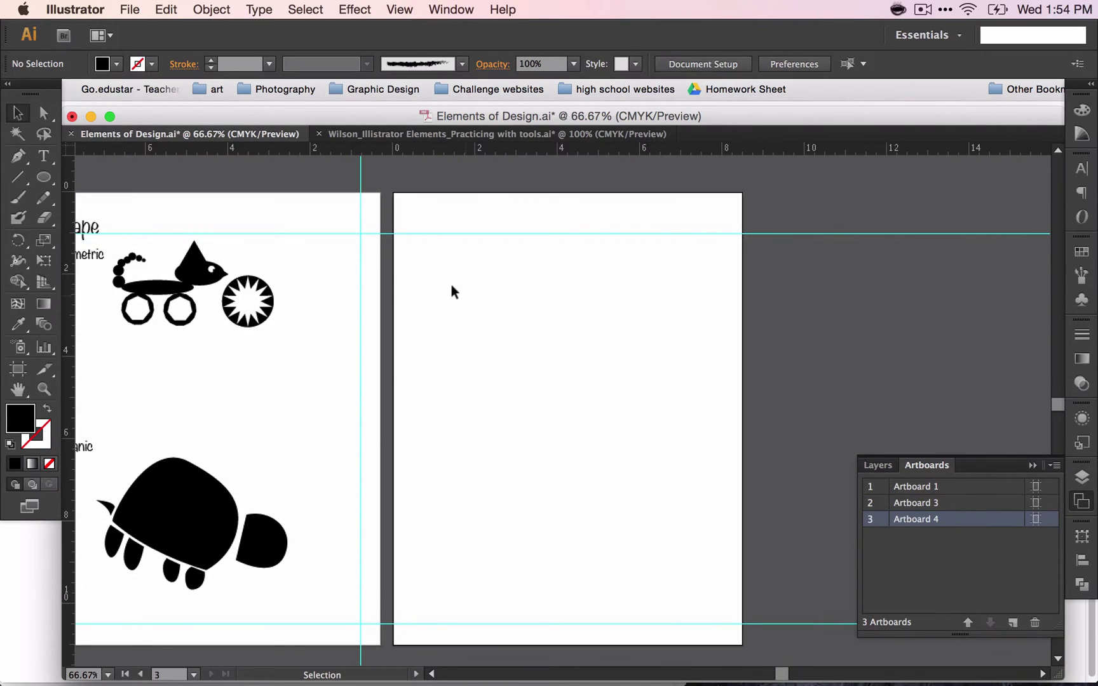
scroll(444, 282, down, 2)
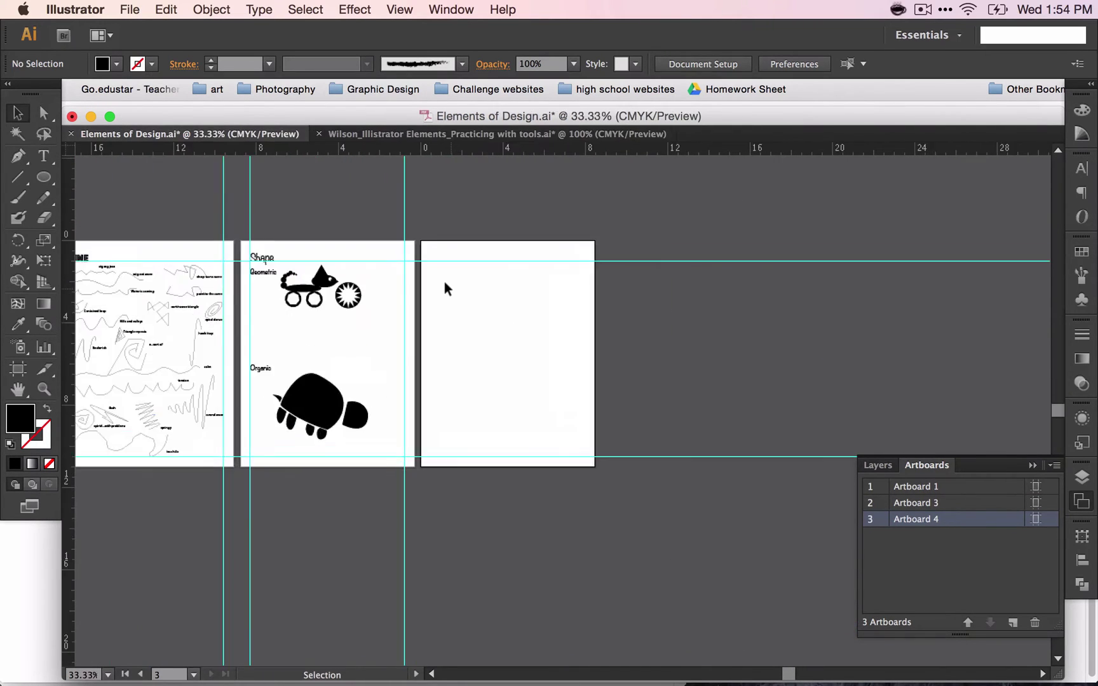
scroll(444, 282, up, 5)
Drag vertical guides to the new artboard's left and right margins.
drag(68, 260, 320, 237)
scroll(320, 238, right, 10)
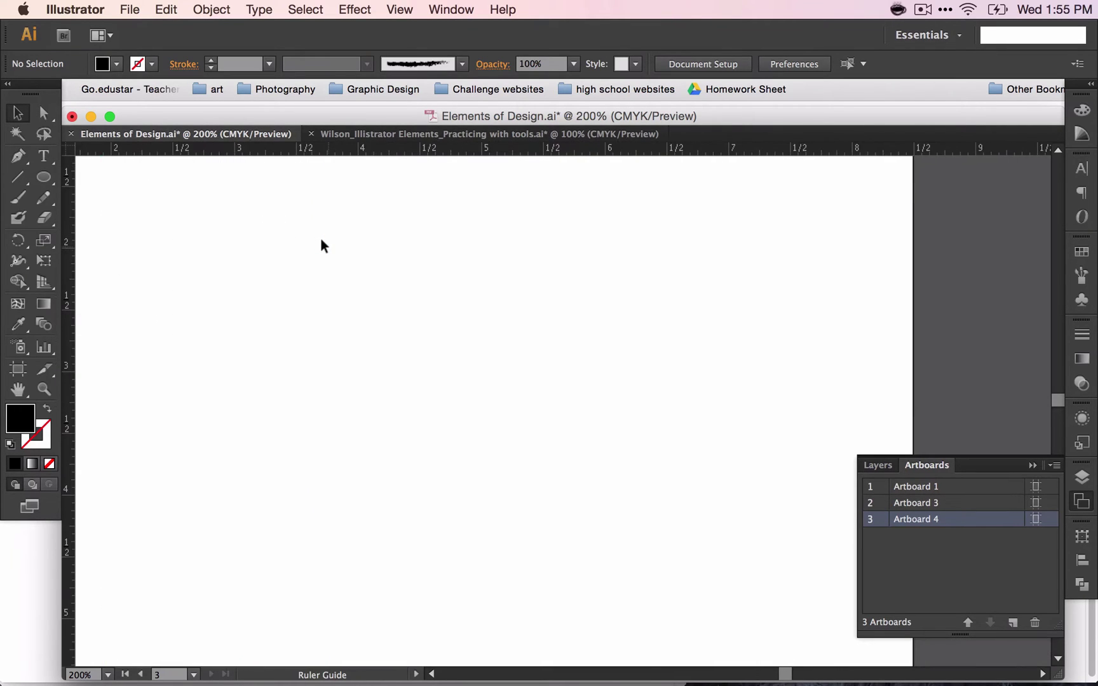
drag(65, 289, 421, 241)
Zoom out and switch the view to the Shape artboard.
key(super+minus)
key(super+minus)
key(super+minus)
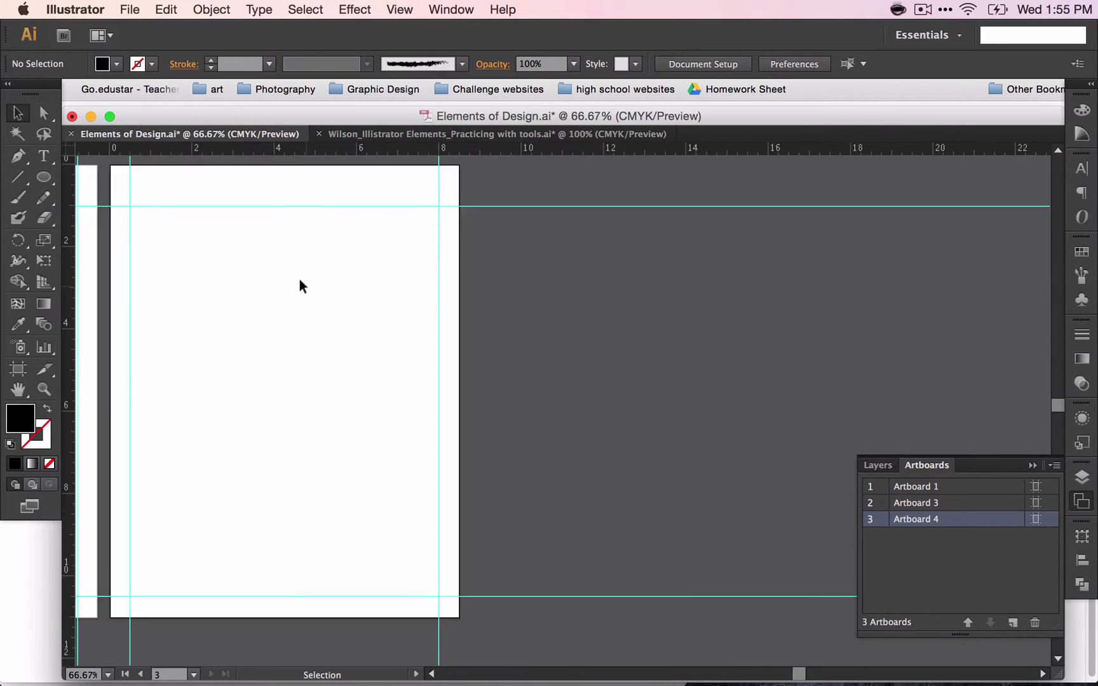
scroll(299, 279, left, 5)
scroll(299, 286, up, 1)
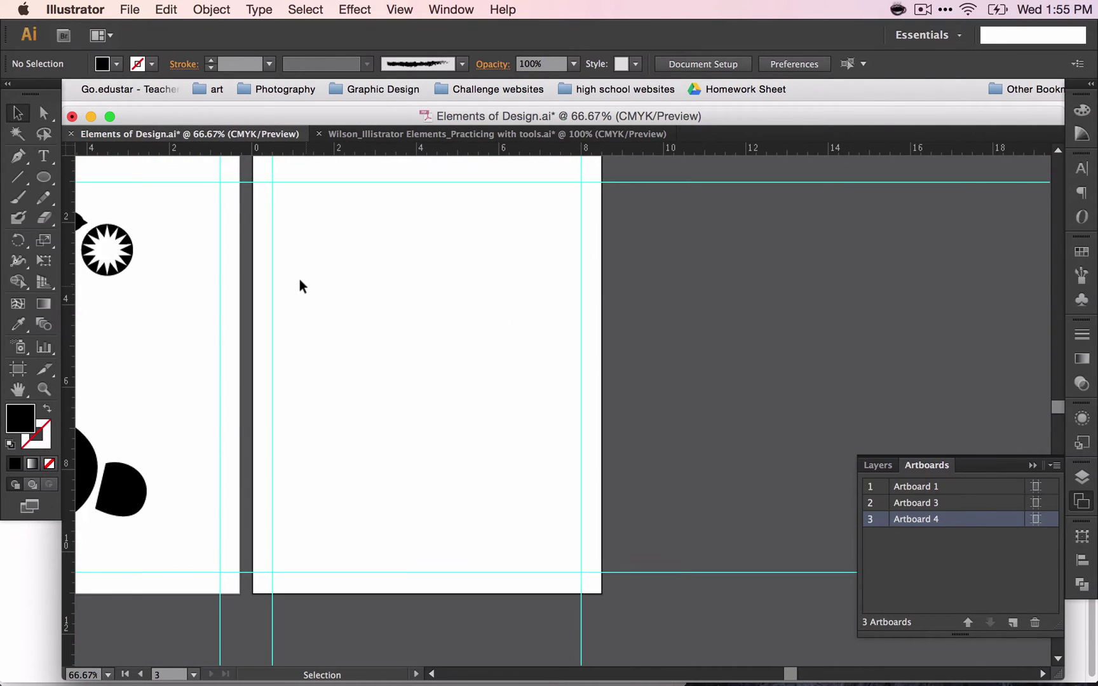
scroll(320, 241, left, 5)
scroll(321, 240, up, 1)
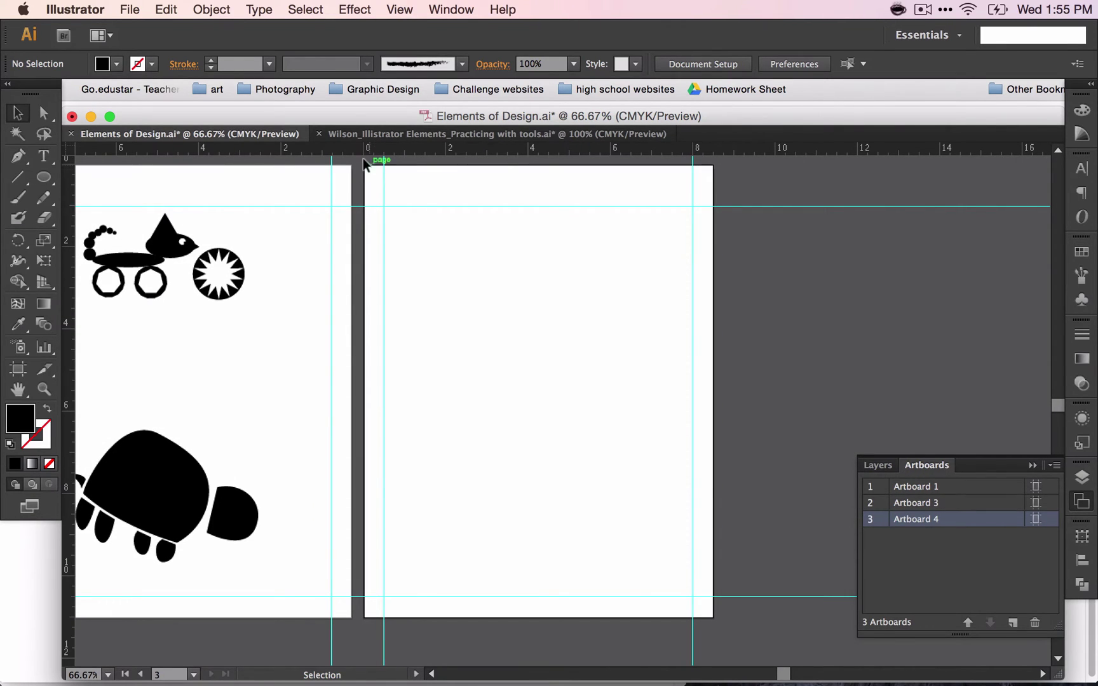
key(shift+Page_Up)
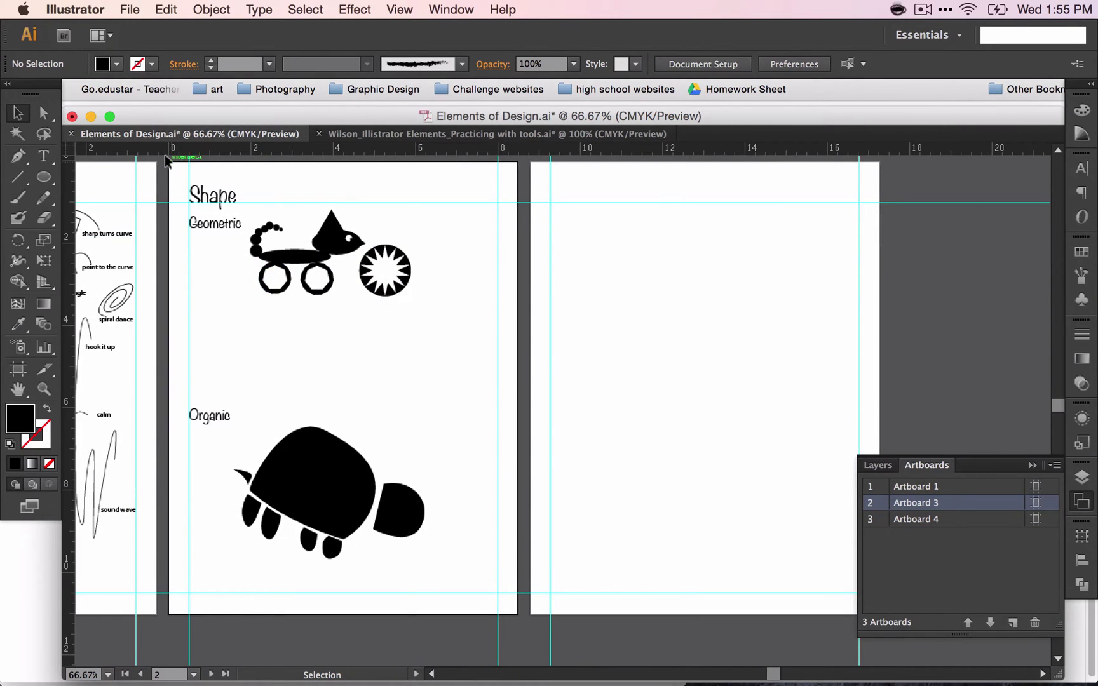
scroll(228, 216, right, 5)
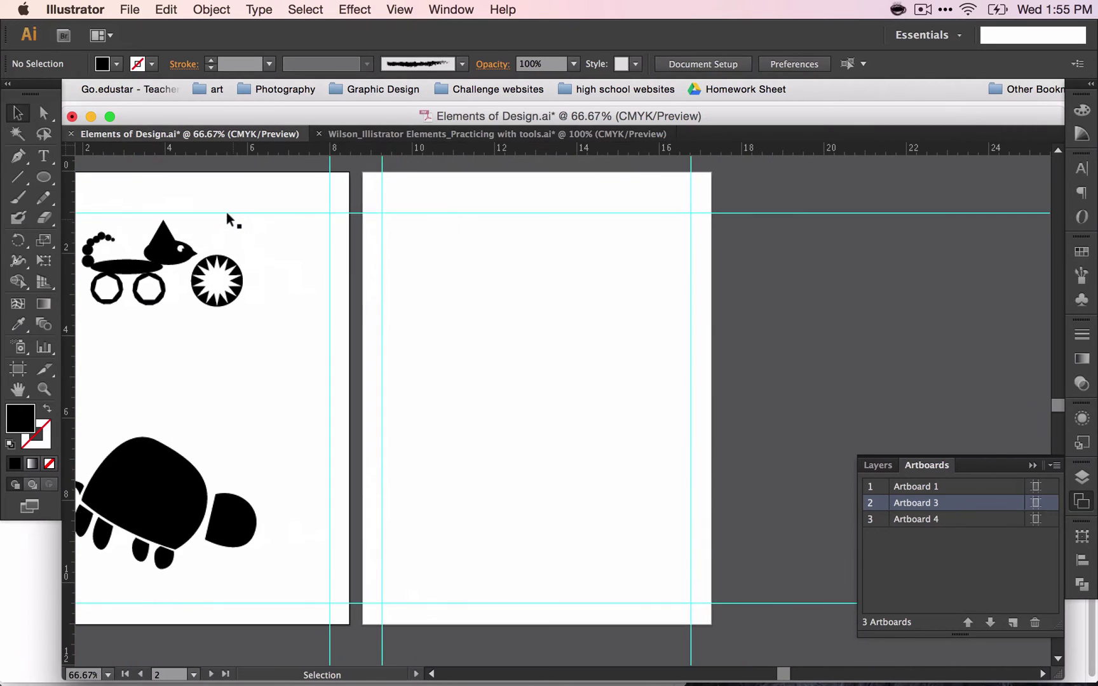
Type the title 'Color' at the artboard's top left and move it onto the top guide.
key(super+plus)
key(super+plus)
click(17, 177)
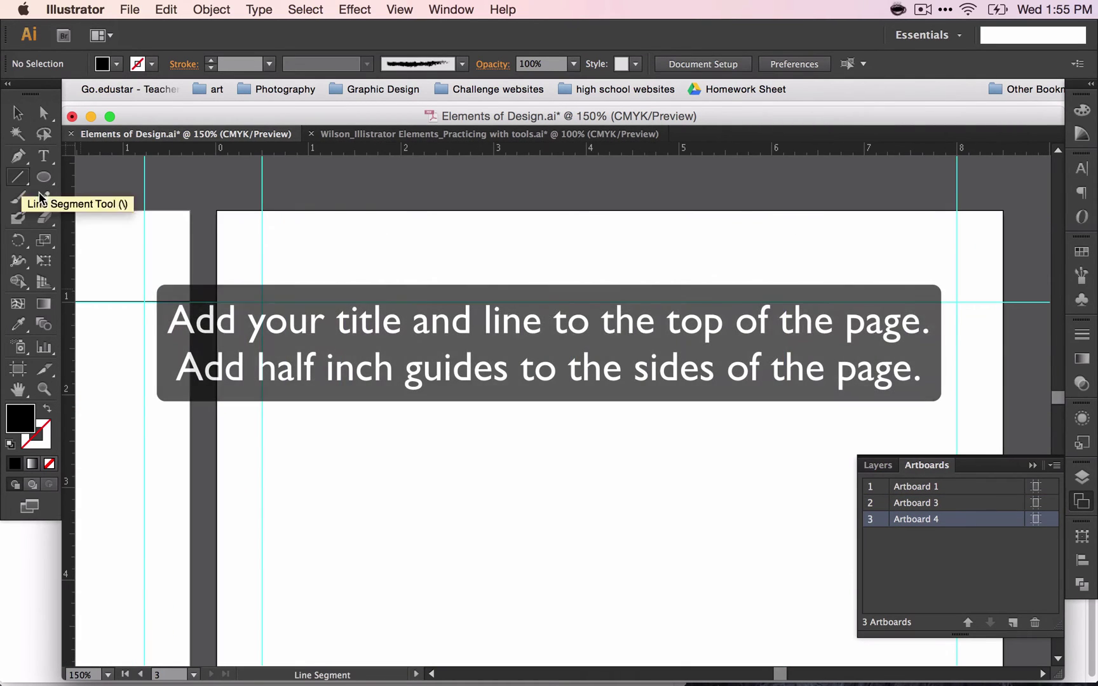
drag(263, 297, 551, 254)
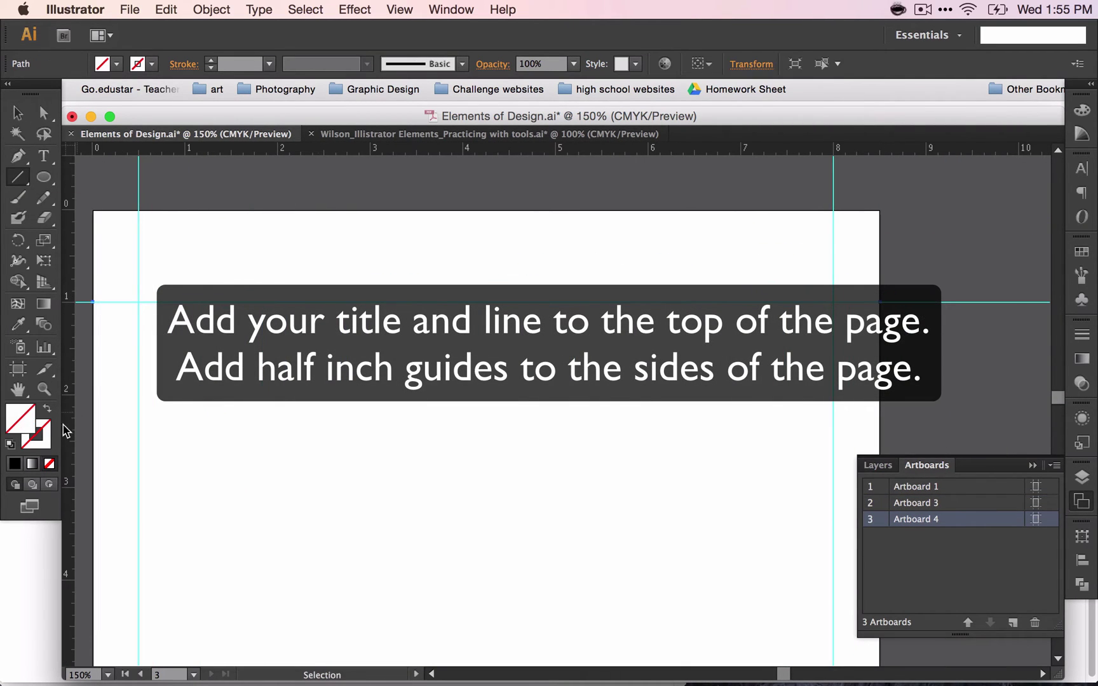
click(36, 434)
click(40, 160)
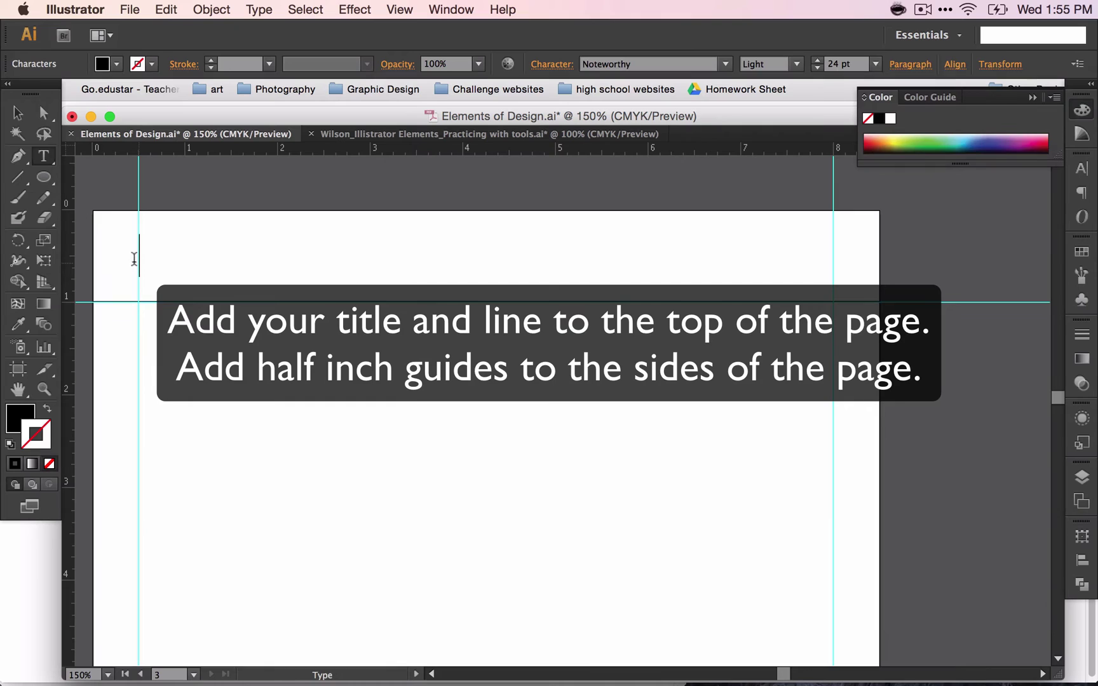
click(134, 257)
text(Color)
key(Escape)
drag(169, 254, 192, 301)
Set the title's font to Rockwell Extra Bold and zoom out to the whole artboard.
click(550, 64)
text(Rockwell Extra Bold)
key(Return)
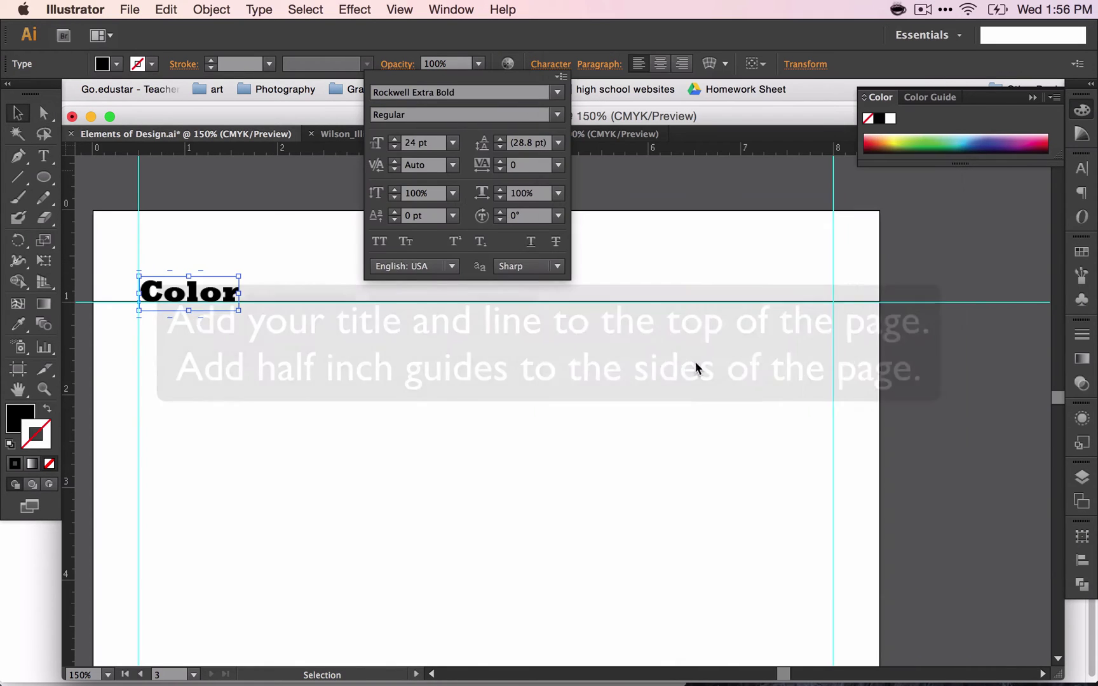
click(239, 423)
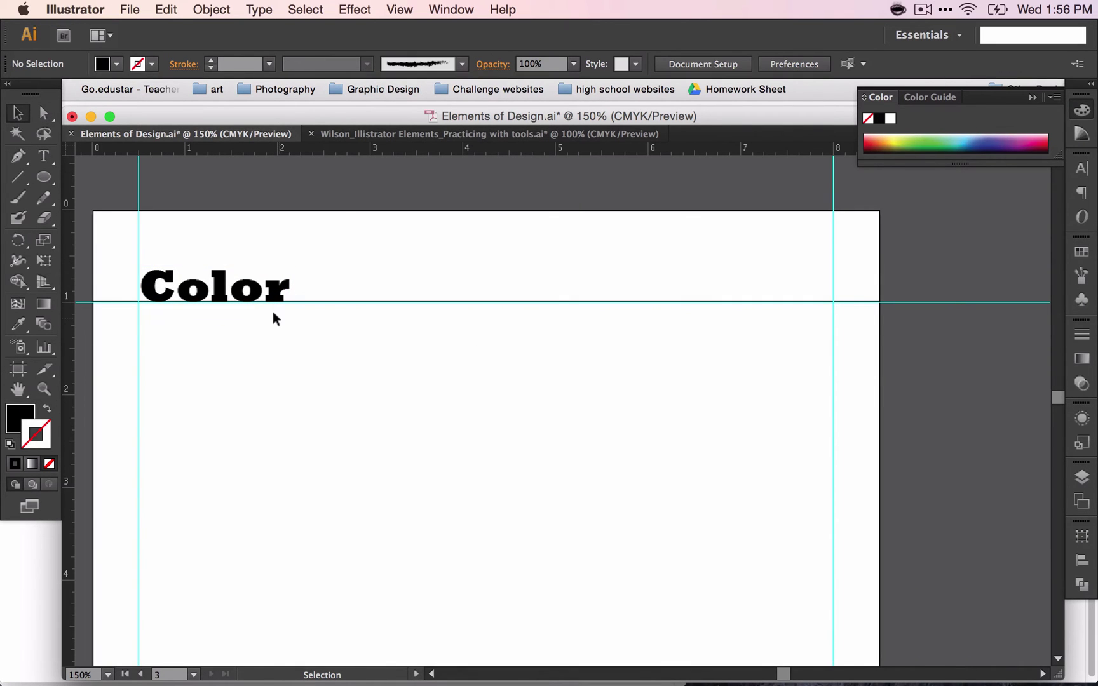
scroll(273, 311, down, 3)
key(super+minus)
key(super+minus)
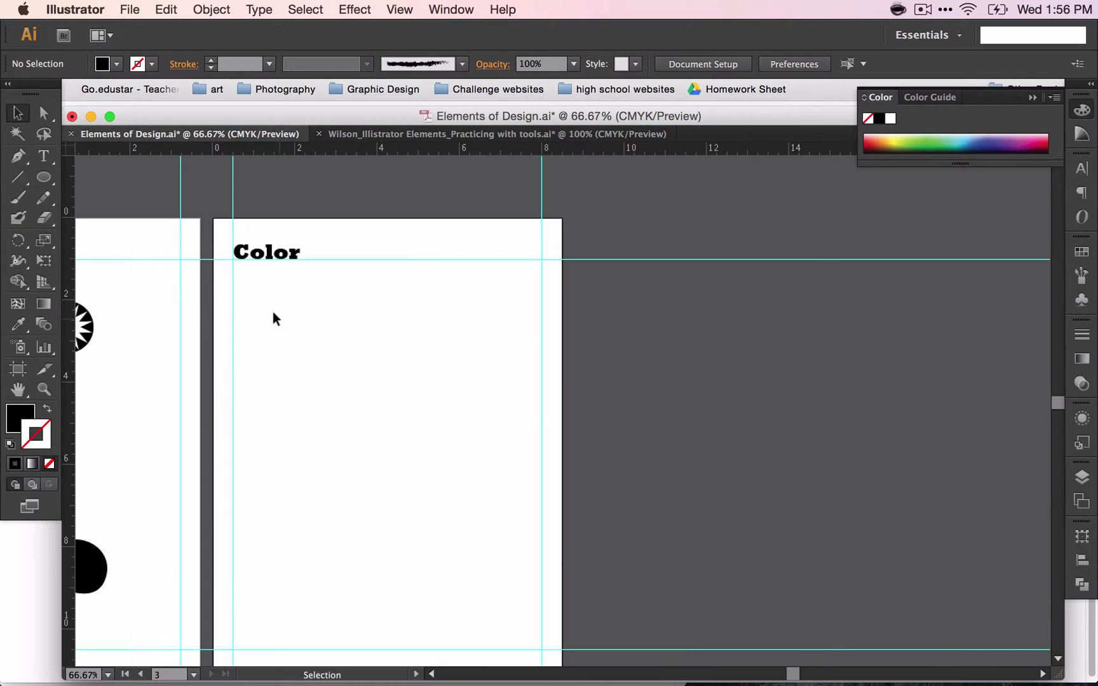
scroll(272, 311, down, 2)
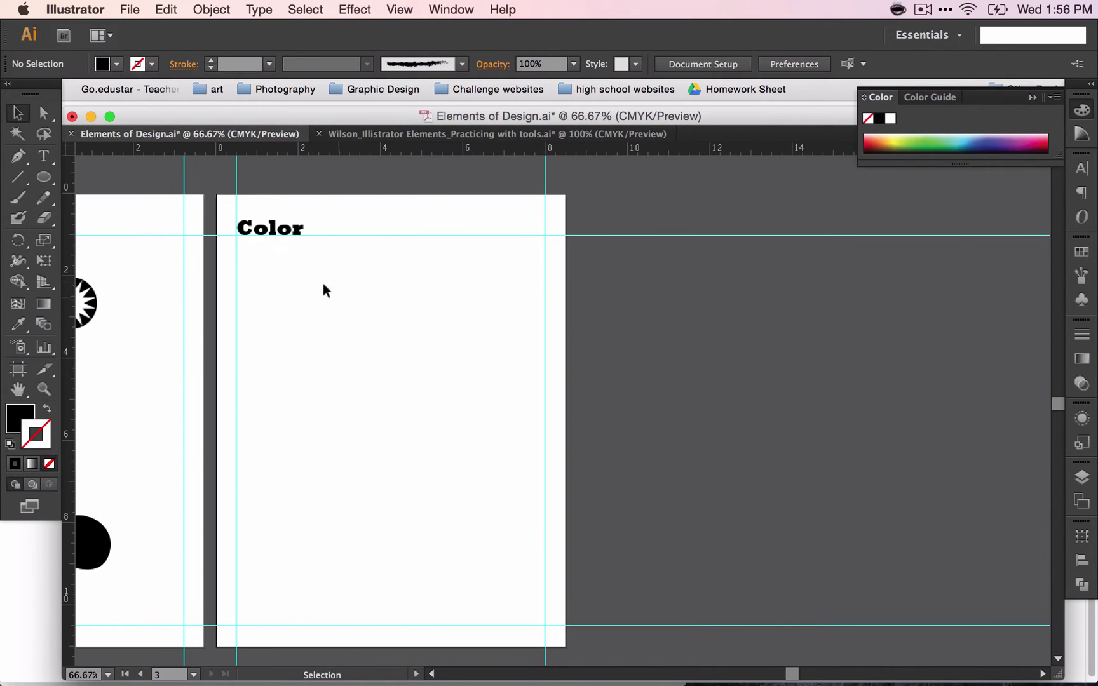
Draw a black heptagon with the Polygon tool just below the Color title.
drag(43, 177, 123, 239)
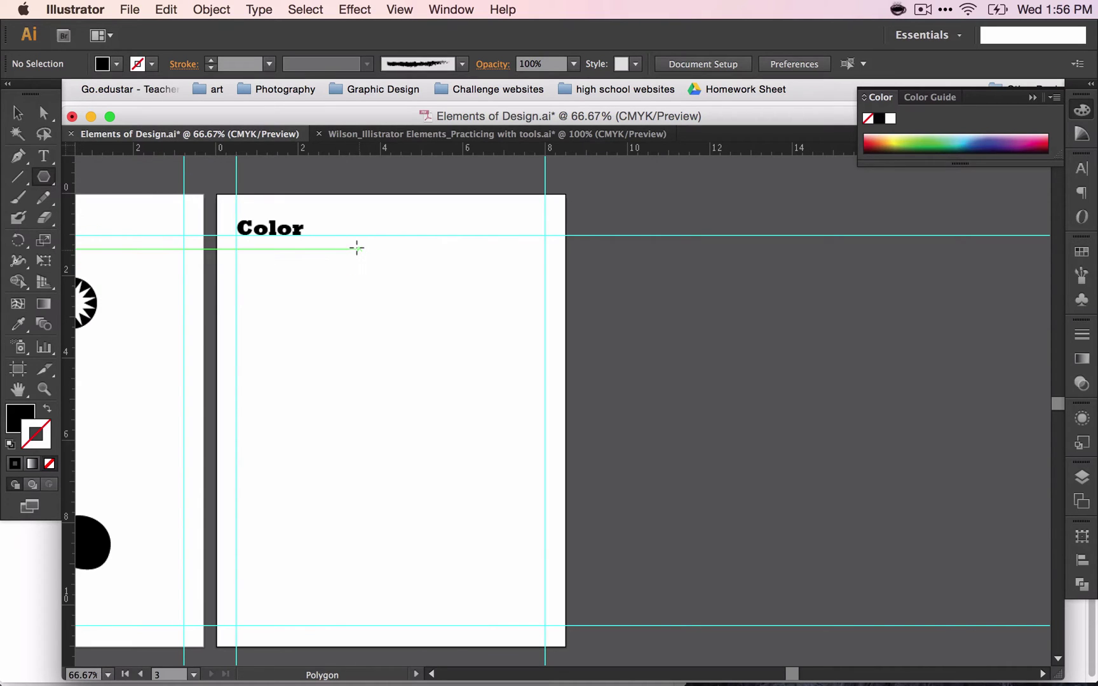
mouse_move(349, 252)
mouse_down()
mouse_move(386, 286)
mouse_move(373, 266)
mouse_move(380, 278)
mouse_up()
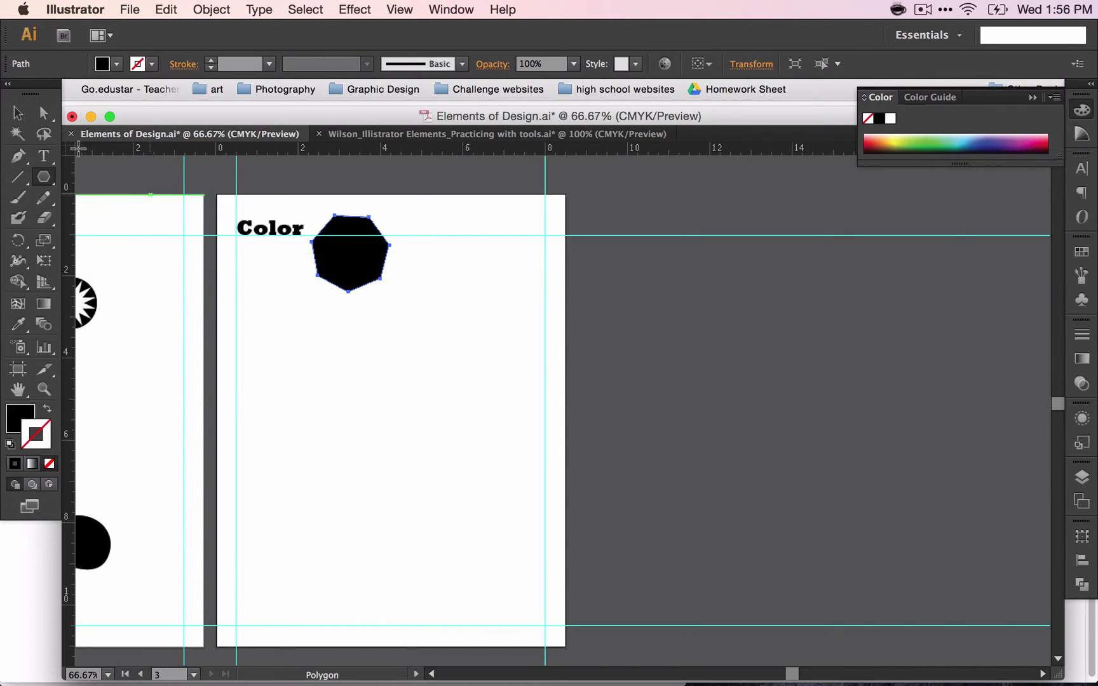
click(11, 113)
drag(345, 261, 368, 284)
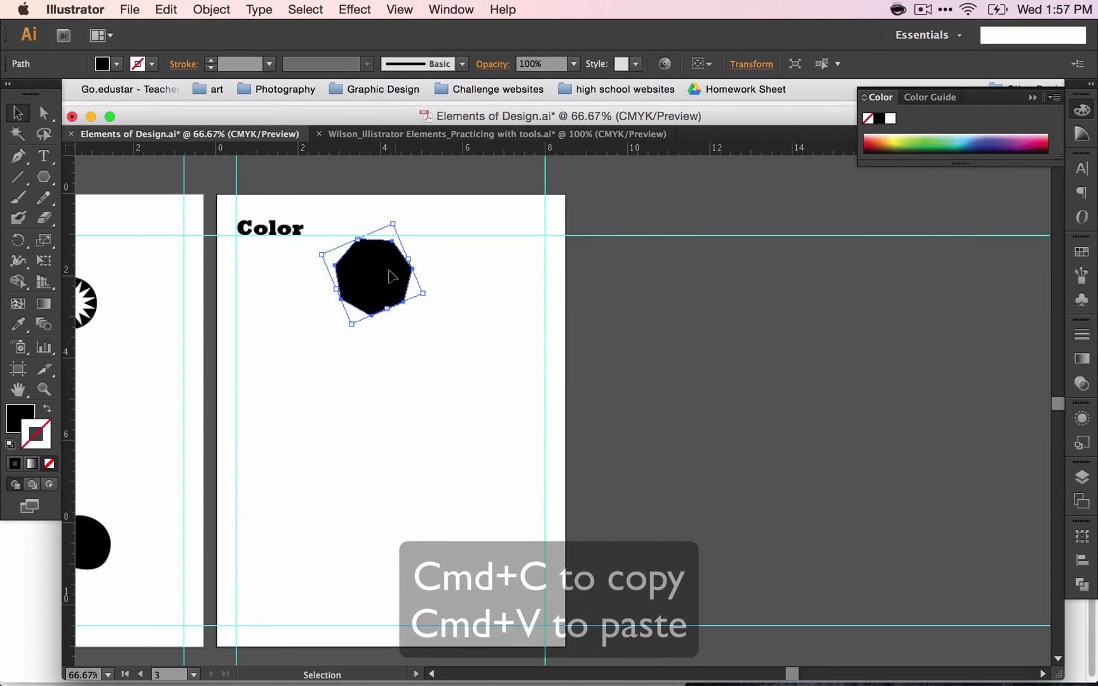
Paste two copies of the heptagon and place them lower right and lower left.
key(super+c)
key(super)
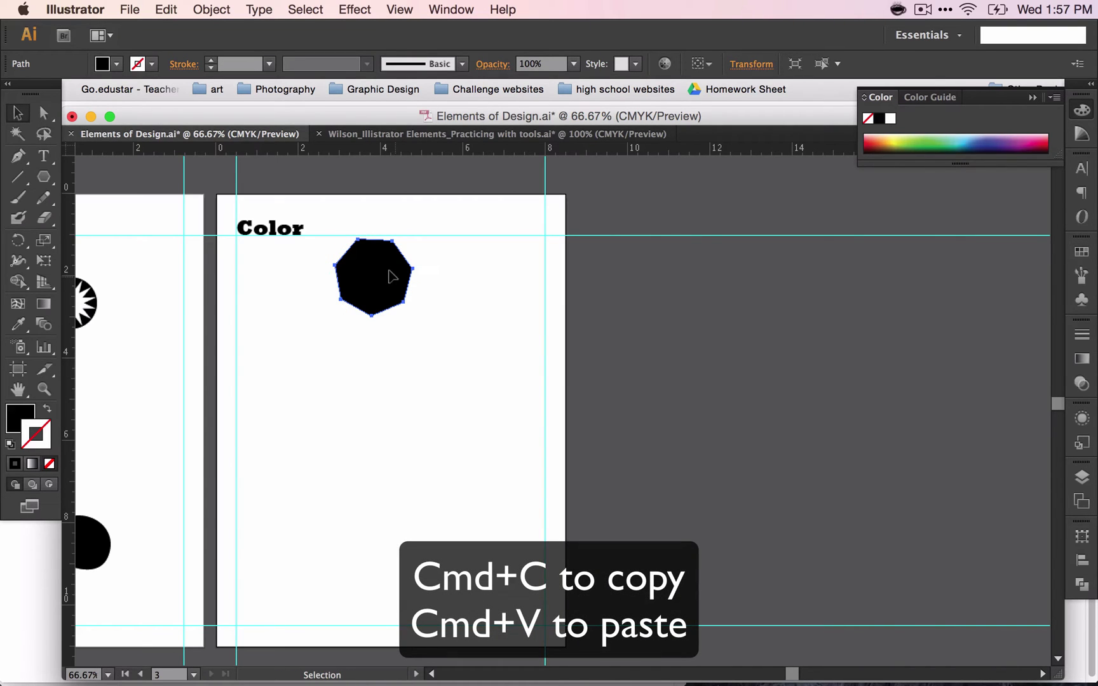
key(super+v)
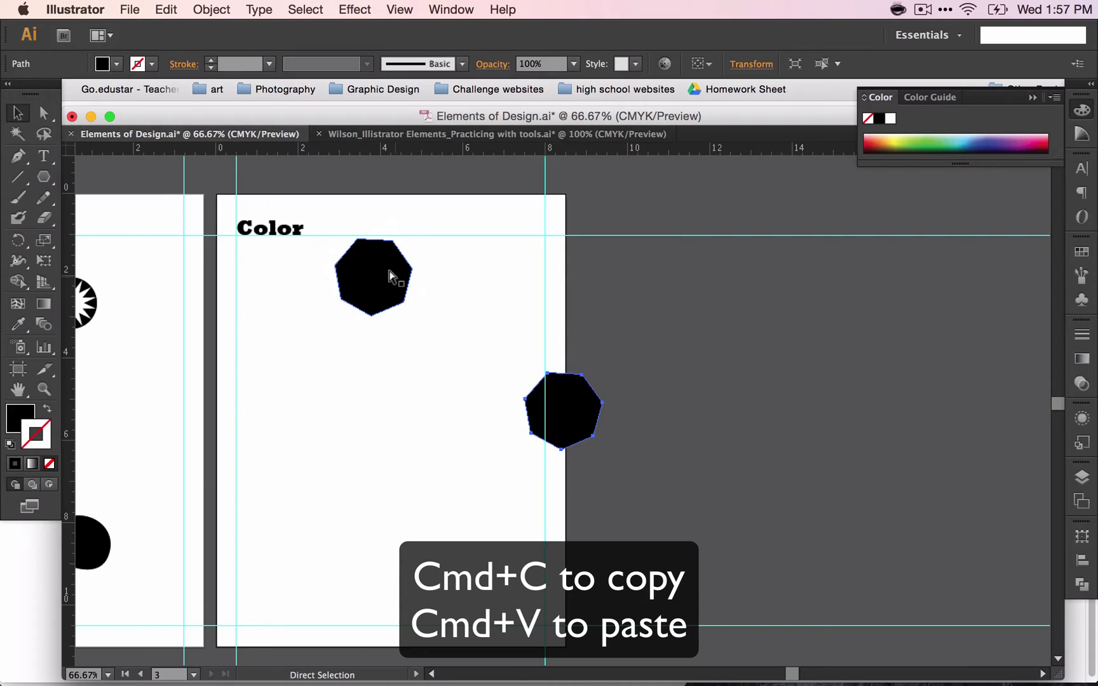
drag(570, 399, 509, 462)
key(super+v)
drag(553, 419, 263, 472)
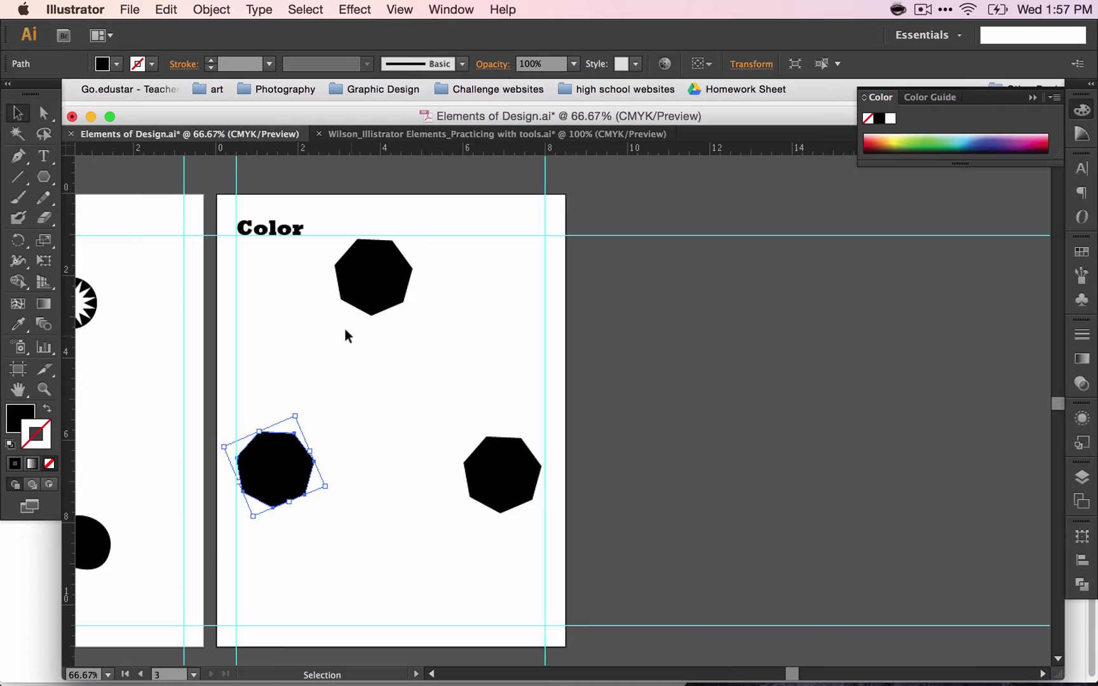
Fill the top heptagon with yellow from the fill swatches.
click(362, 256)
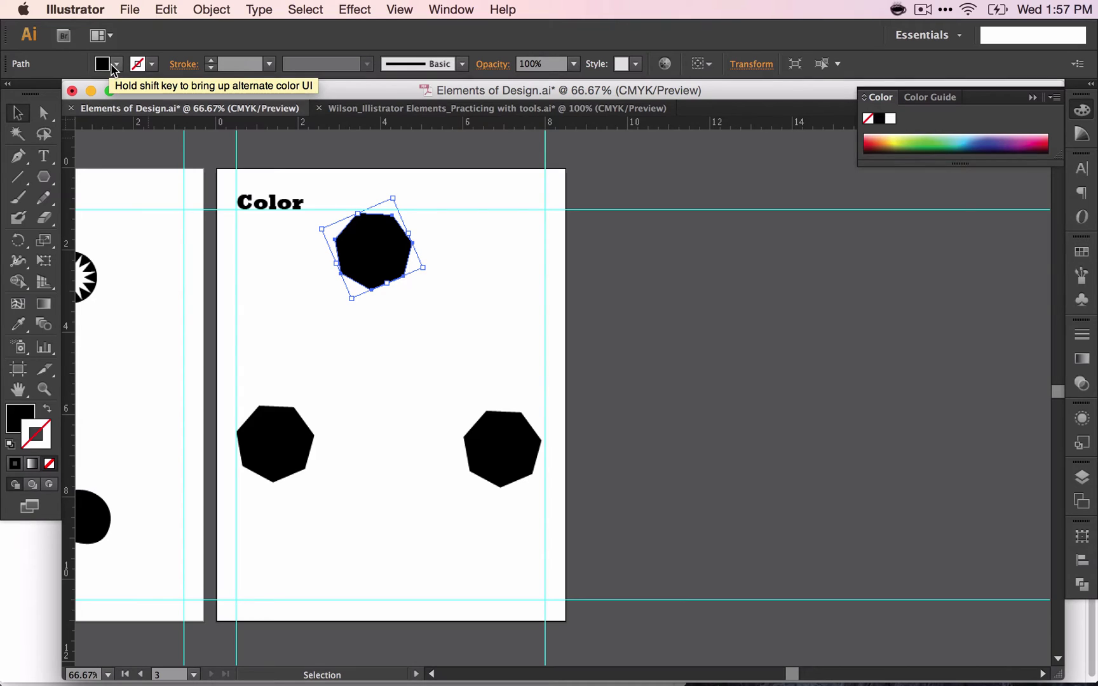
click(115, 64)
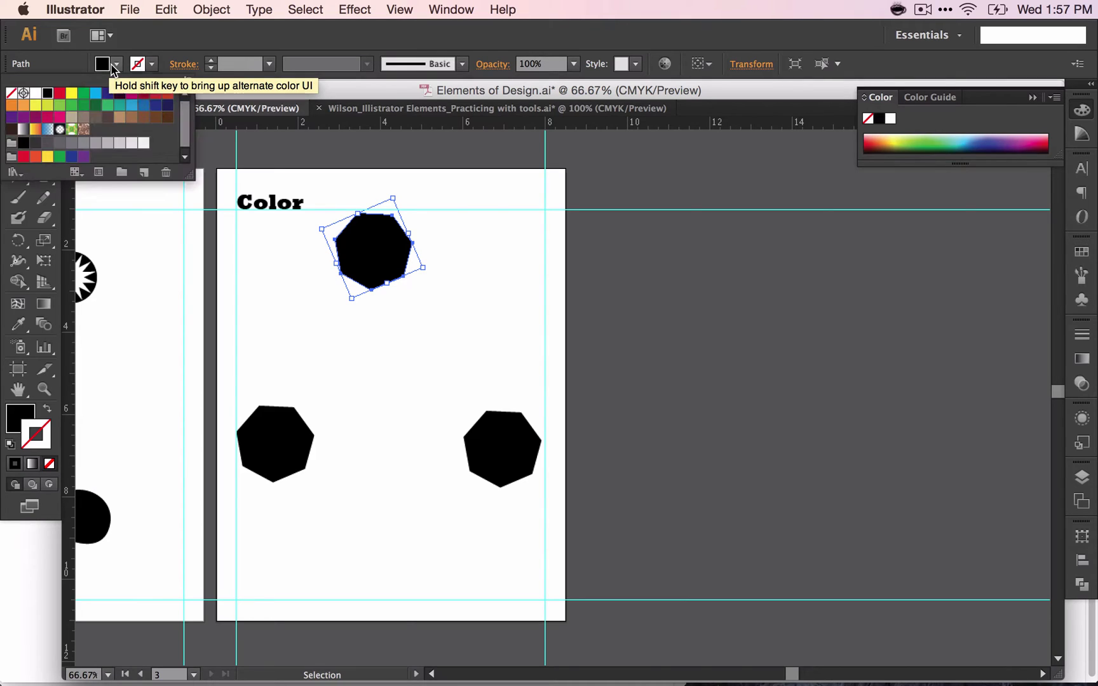
click(70, 94)
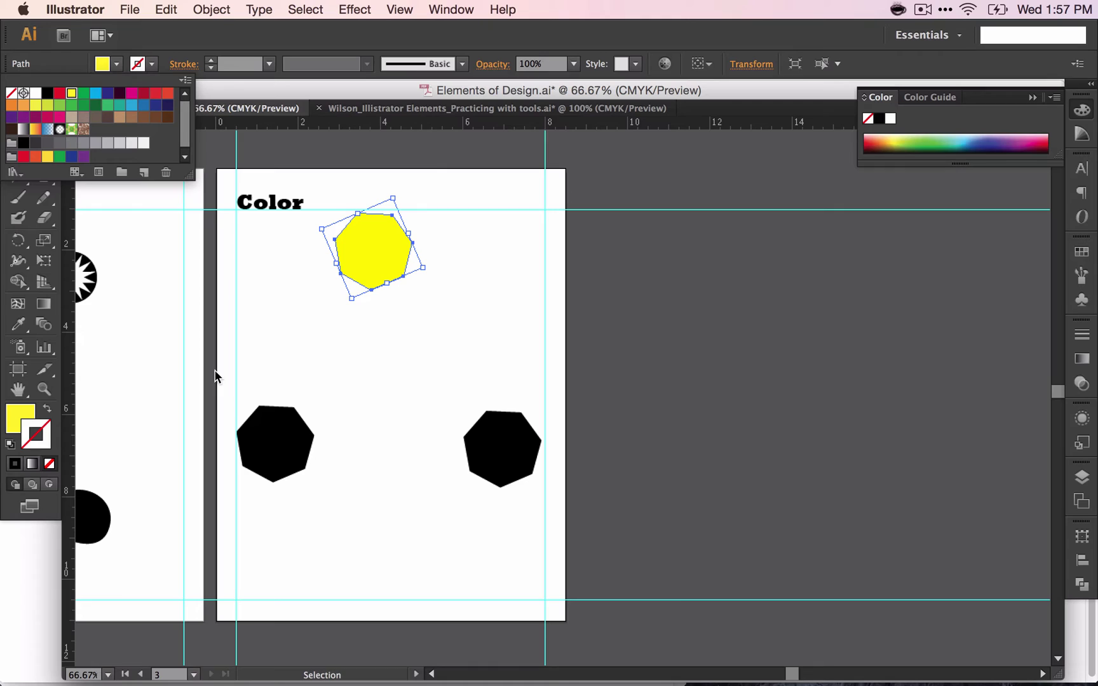
click(24, 413)
double_click(23, 413)
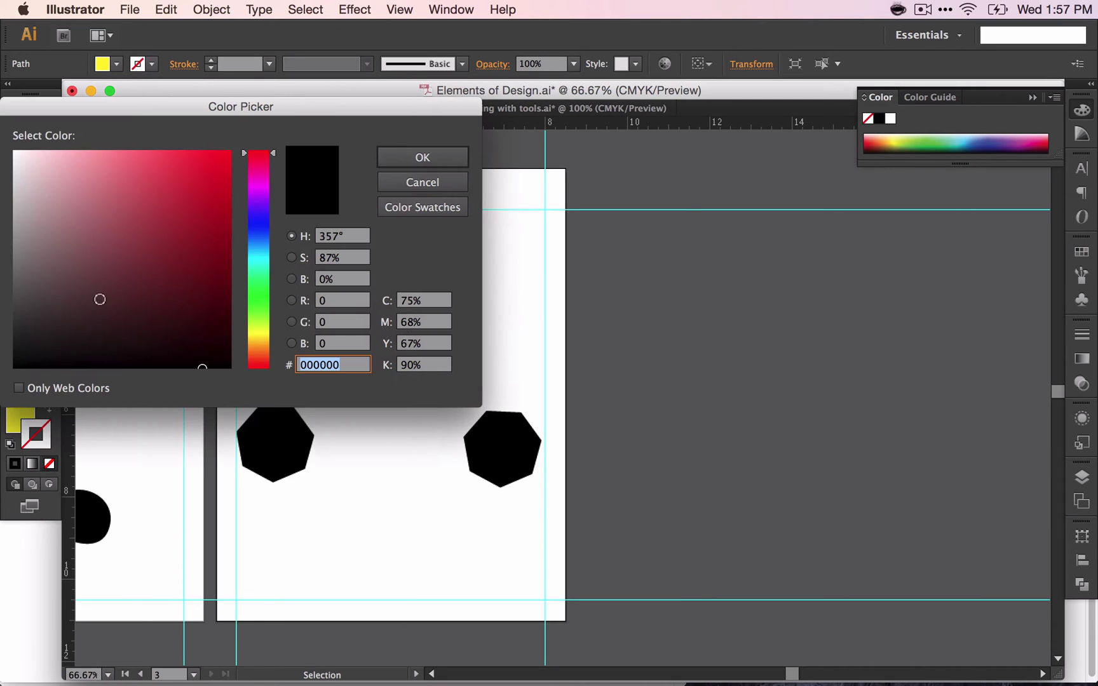
click(446, 179)
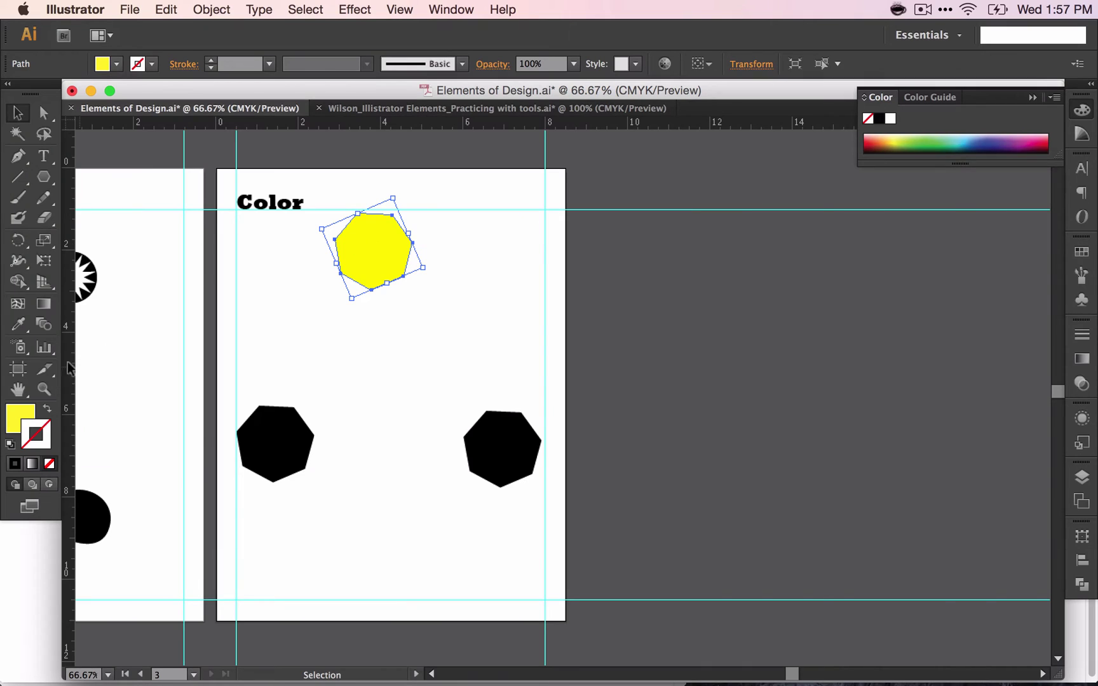
Preview green, dark navy and greyish blue in the Color Picker, then cancel to keep yellow.
double_click(15, 425)
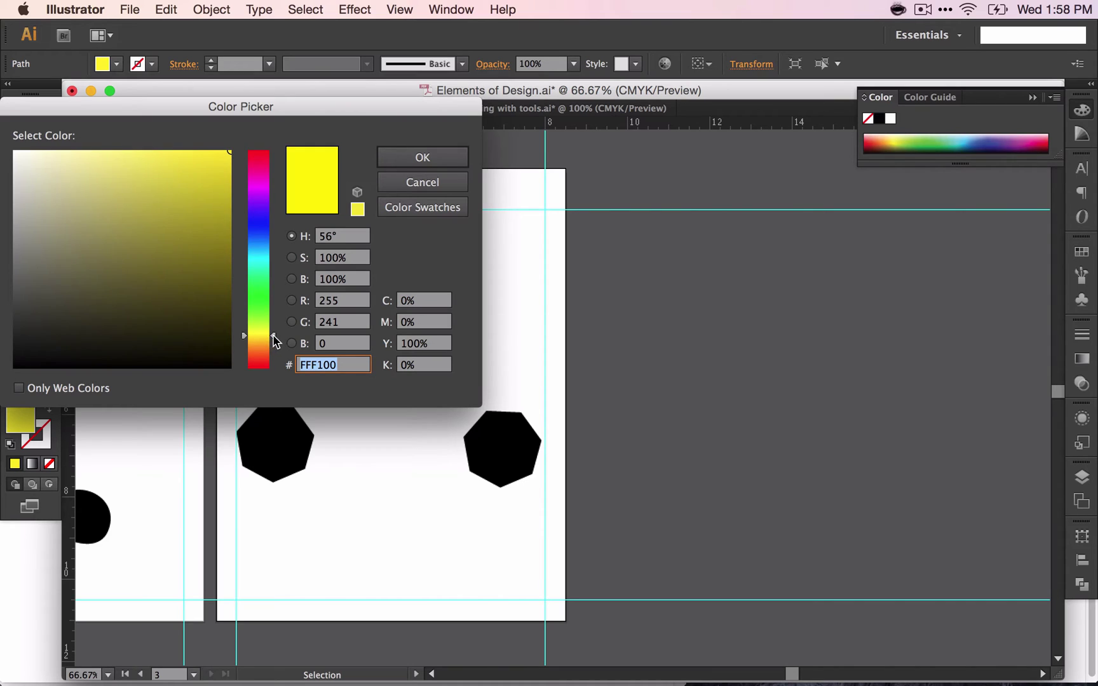
drag(275, 341, 274, 228)
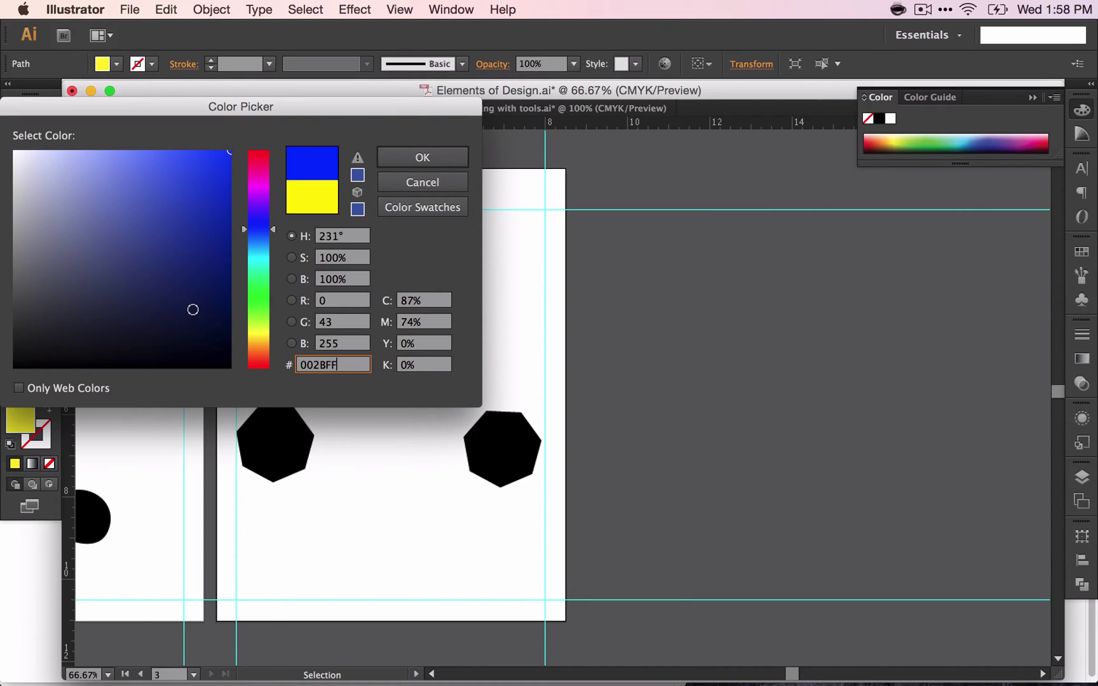
click(193, 310)
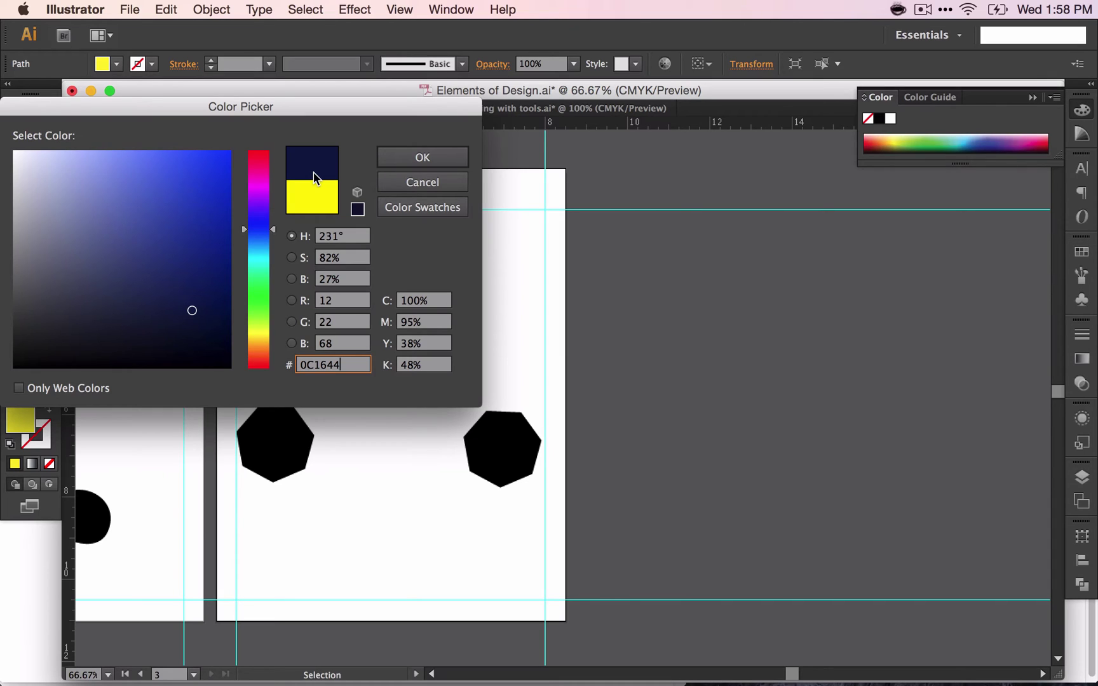
click(62, 207)
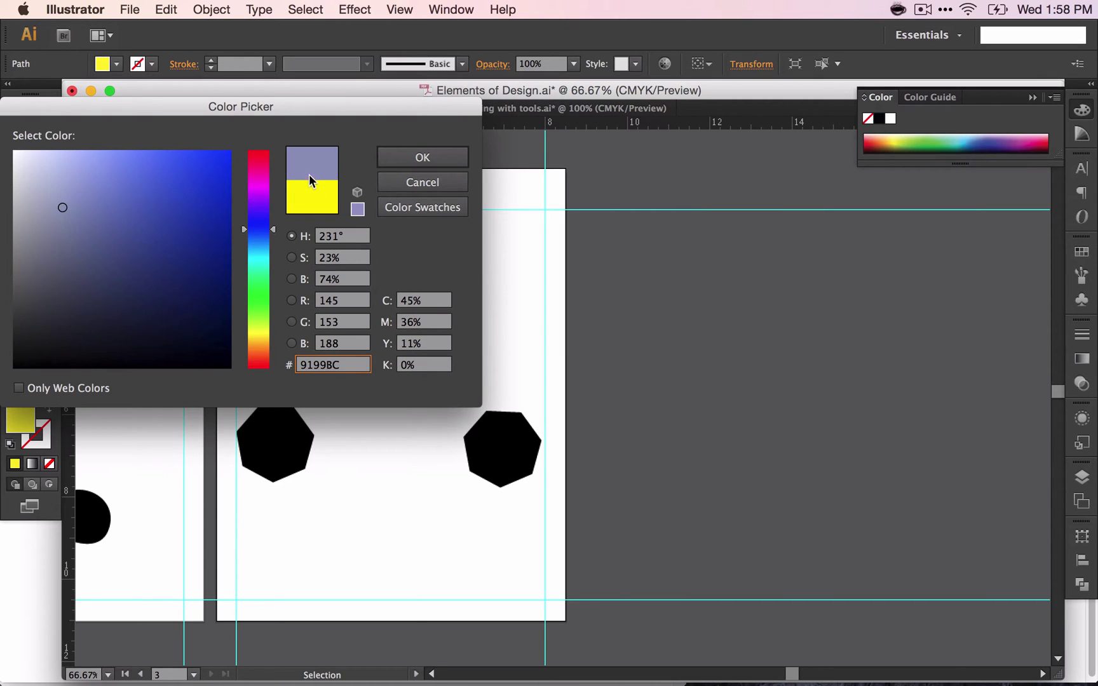
click(445, 184)
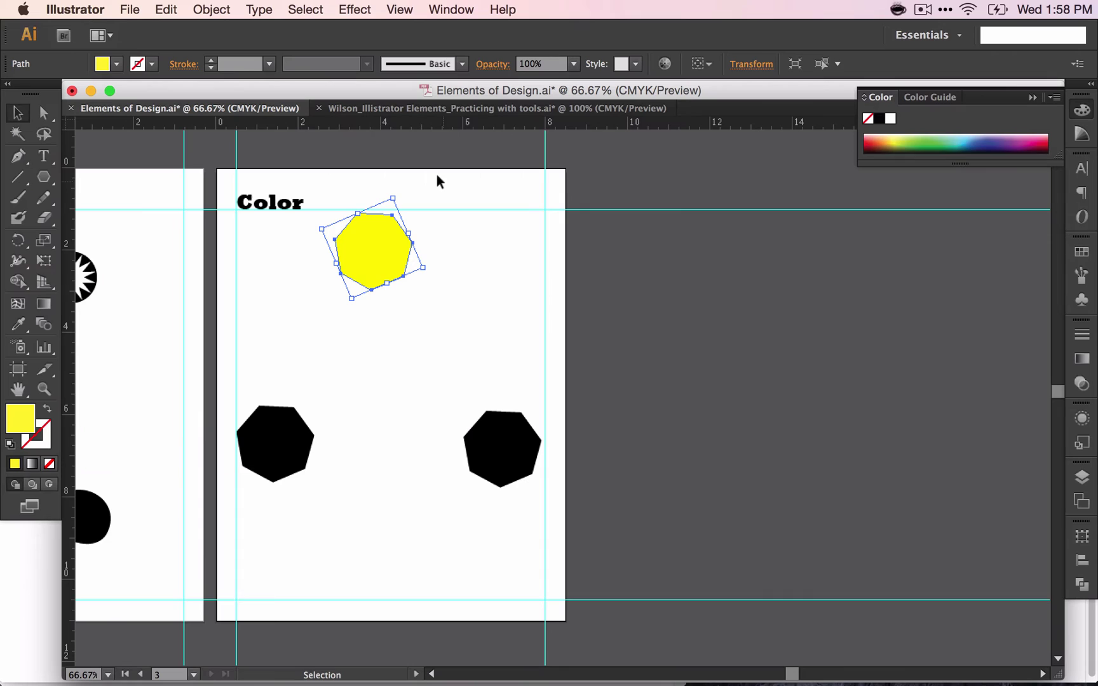
Fill the lower-right heptagon with bright blue (001FFF).
click(491, 462)
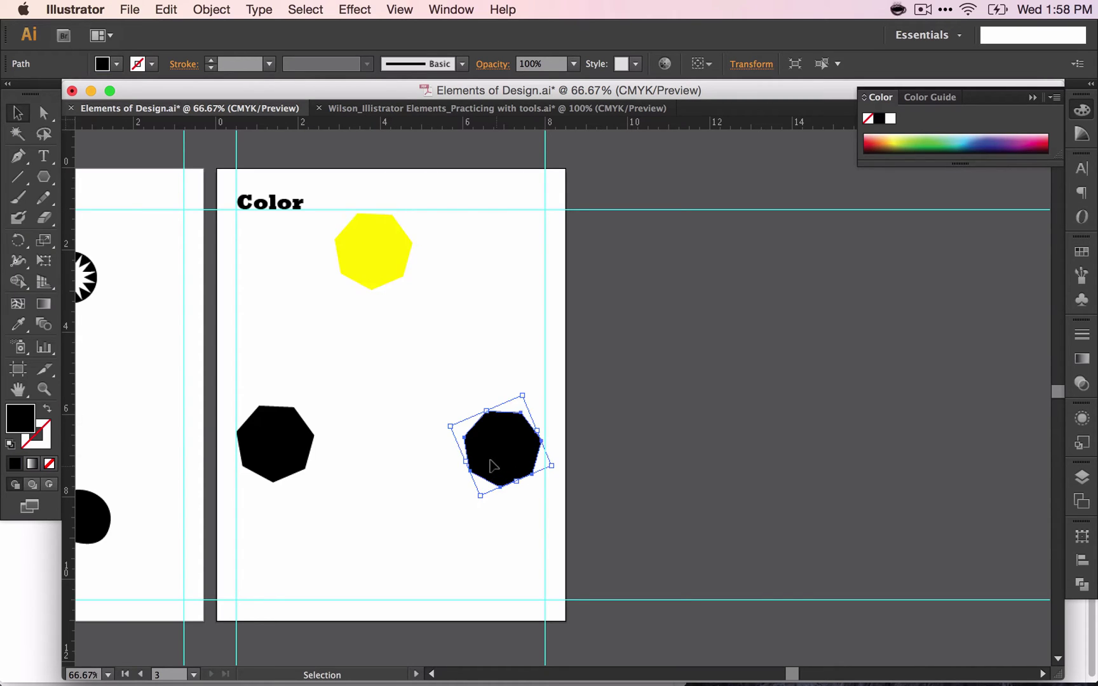
double_click(20, 421)
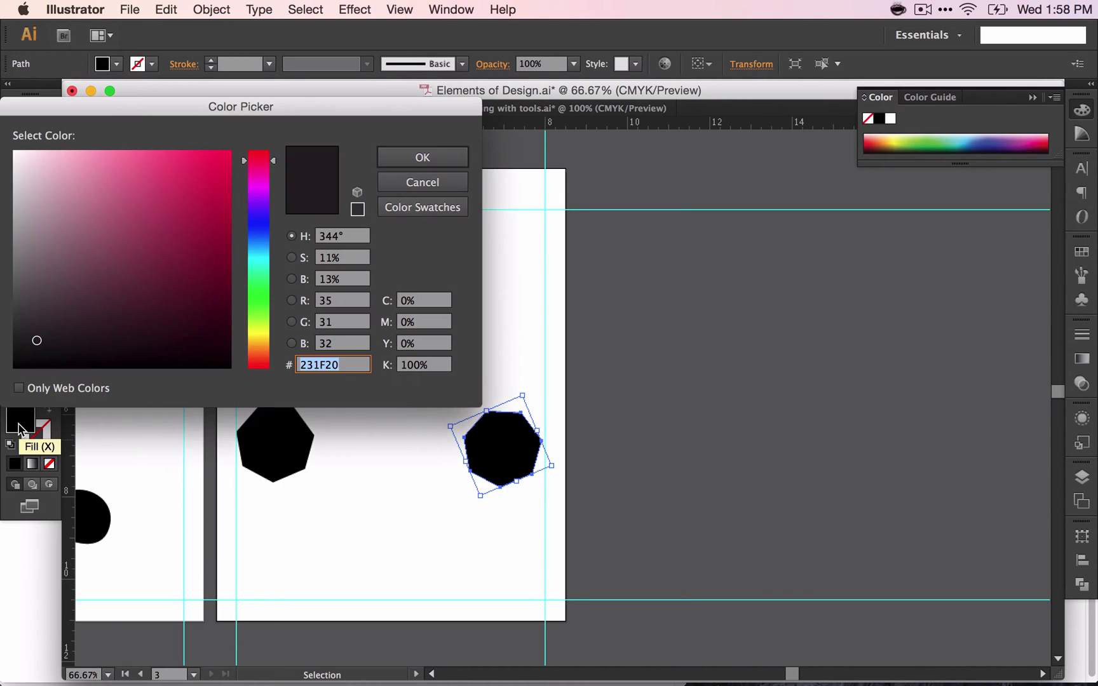
click(257, 228)
drag(218, 165, 238, 138)
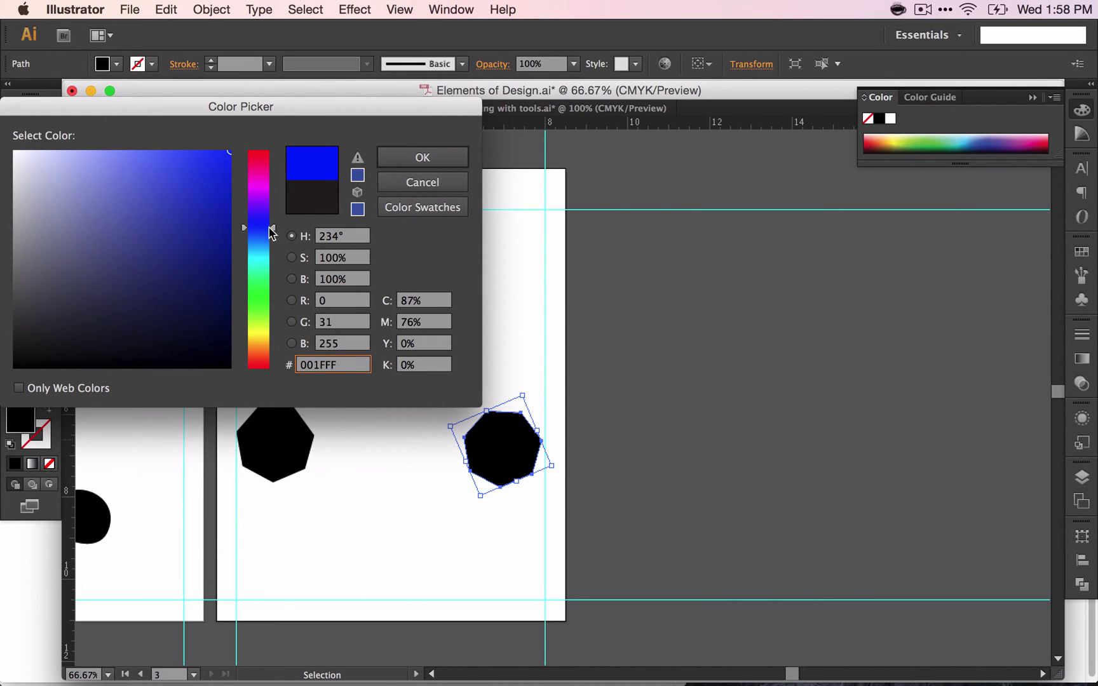
click(396, 162)
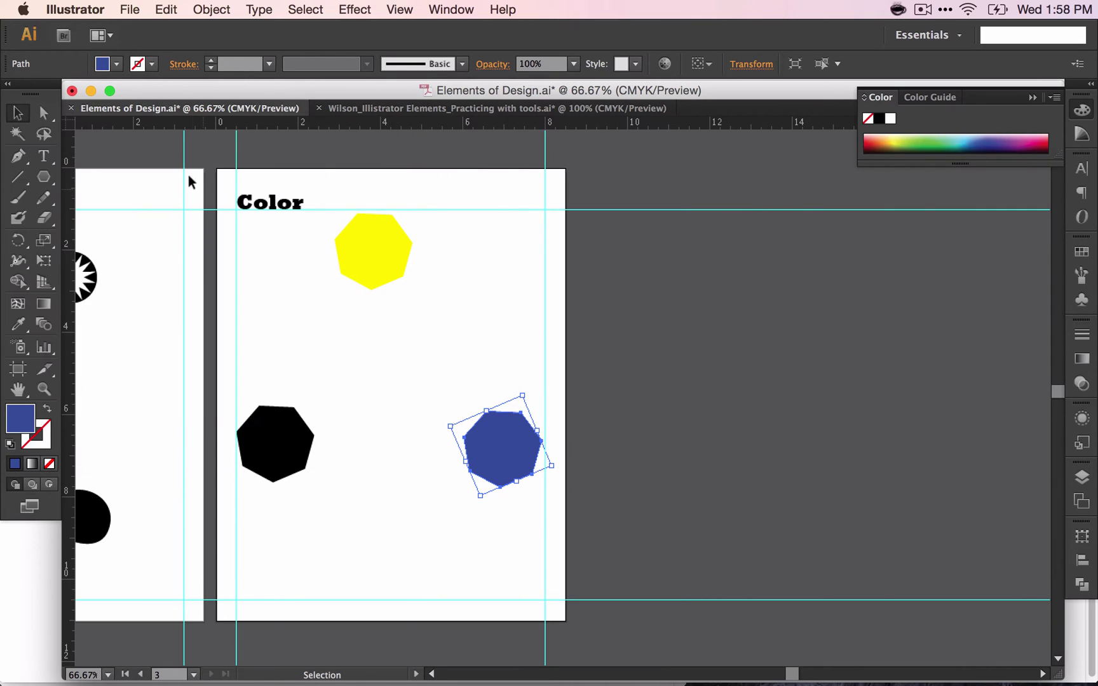
Fill the lower-left heptagon with pure red (FF0000).
click(273, 418)
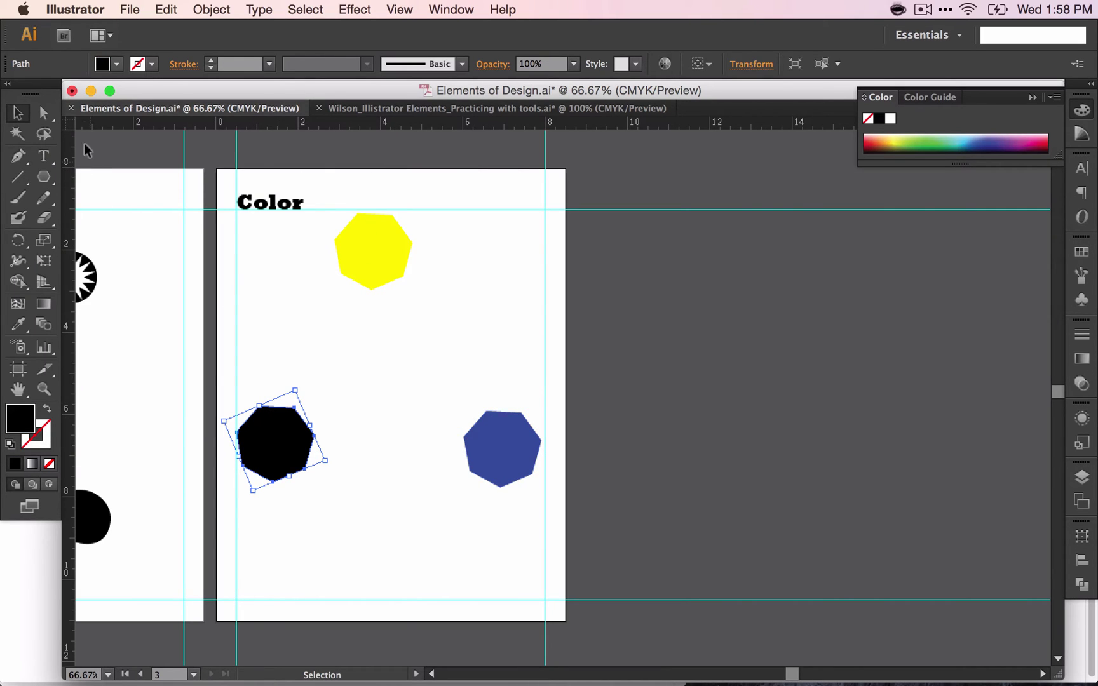
double_click(24, 426)
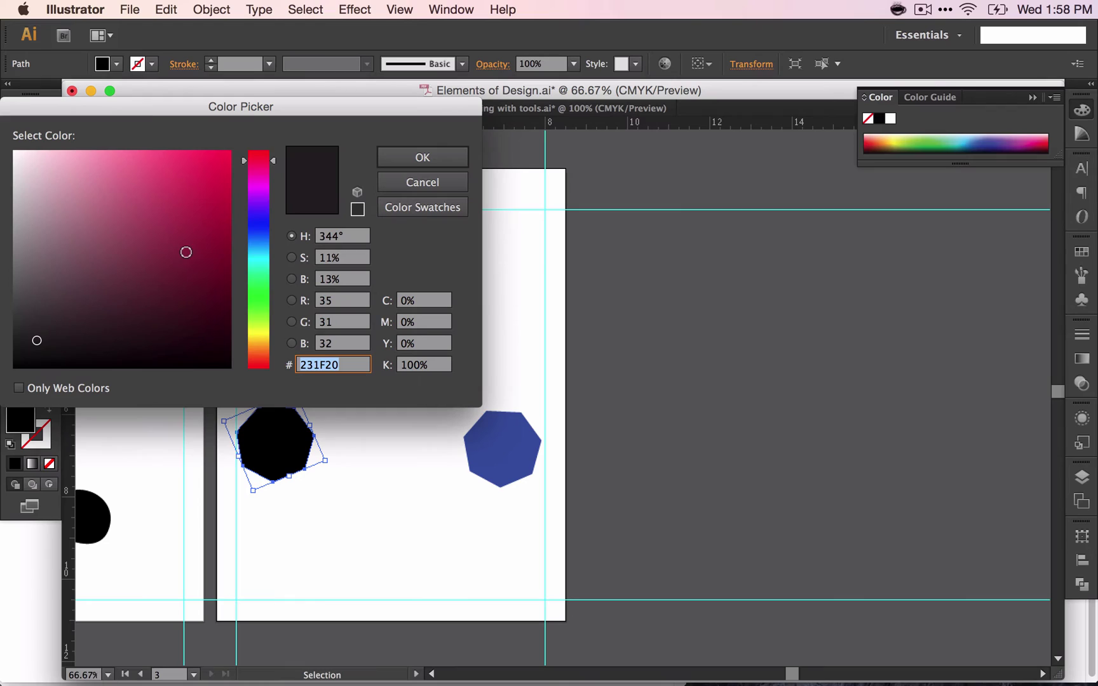
mouse_move(274, 167)
mouse_down()
mouse_move(270, 127)
mouse_move(230, 156)
mouse_move(232, 133)
mouse_up()
click(274, 161)
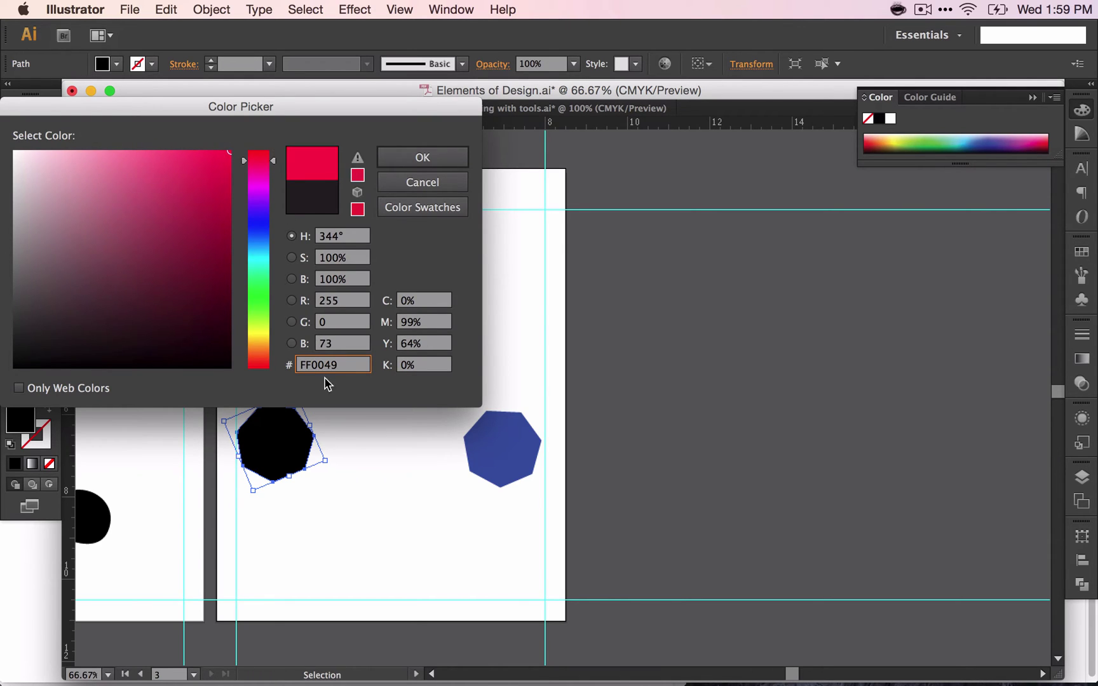
click(272, 369)
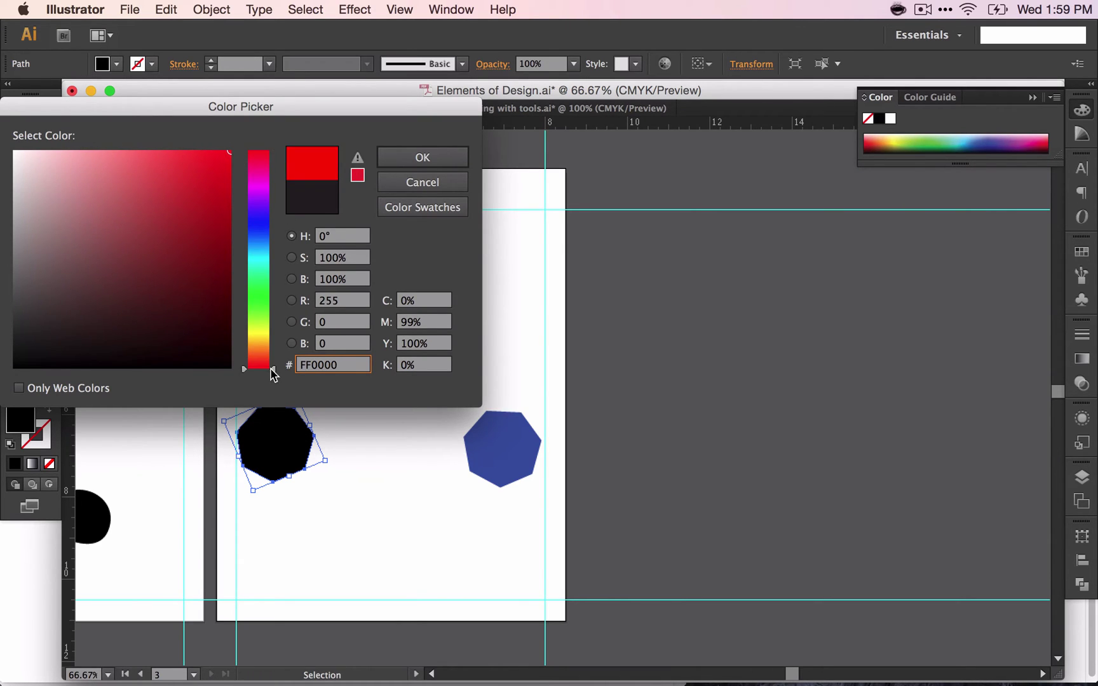
click(421, 159)
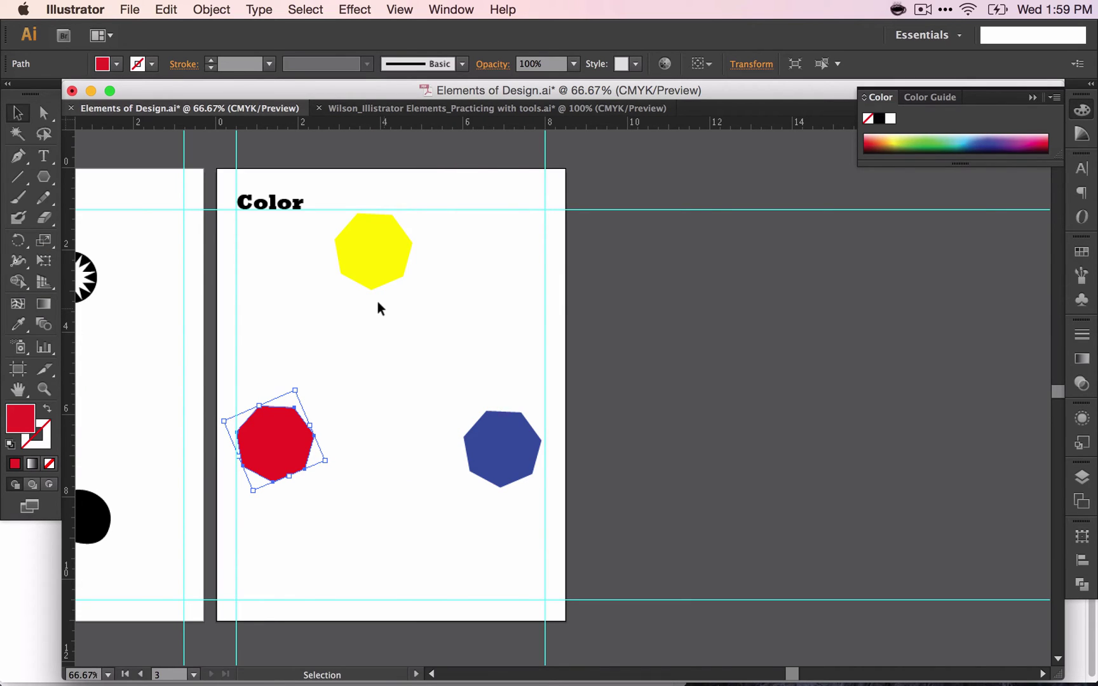
Create a red star with Points set to 7 beside the yellow heptagon using the Star Tool.
click(42, 180)
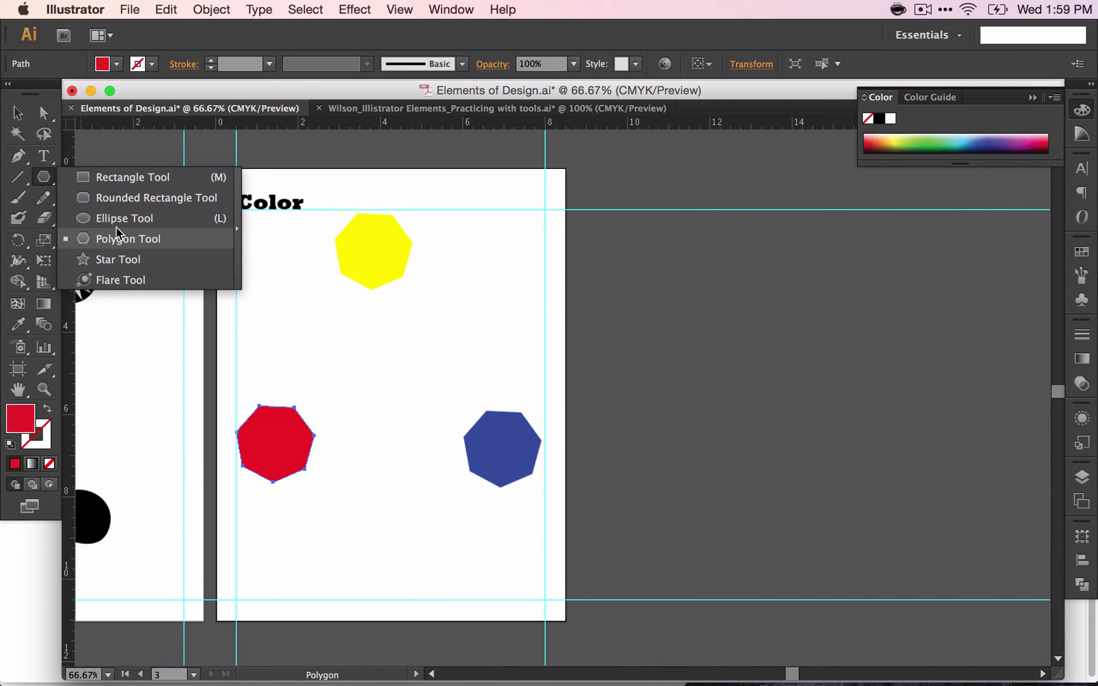
click(117, 258)
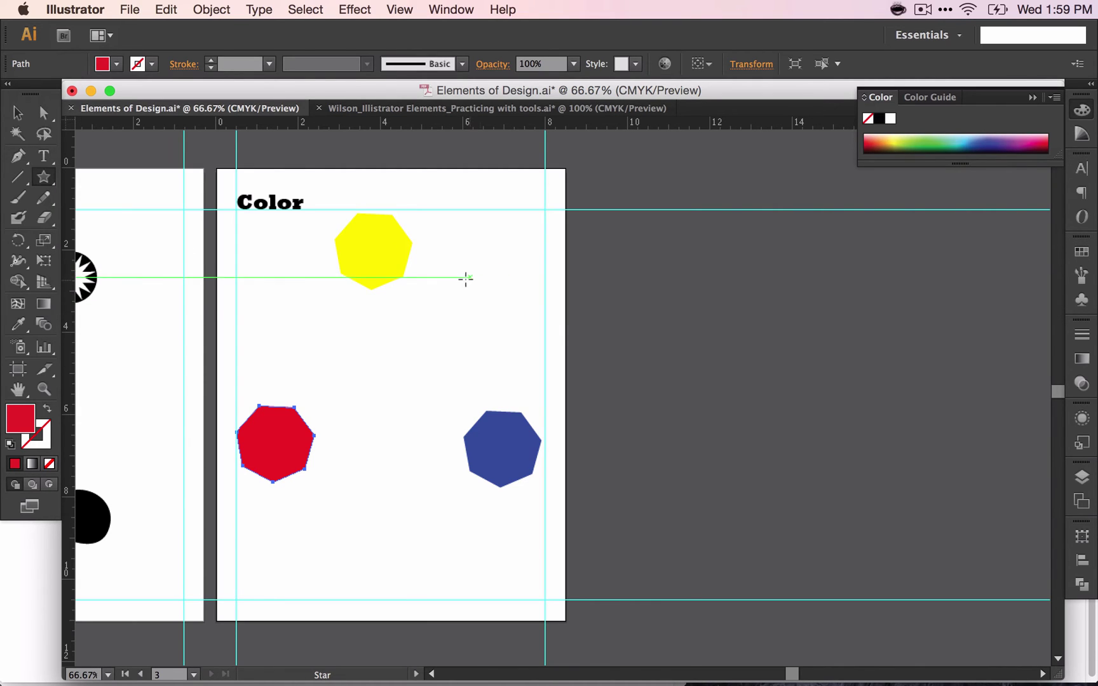
drag(462, 274, 506, 314)
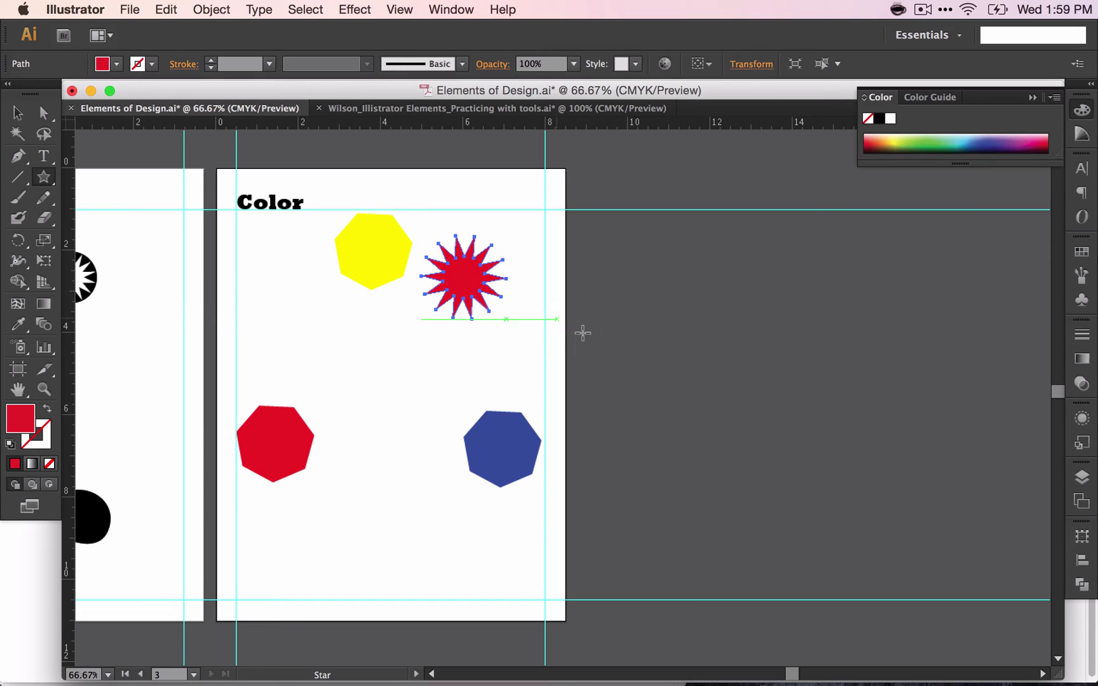
key(ctrl+z)
click(441, 309)
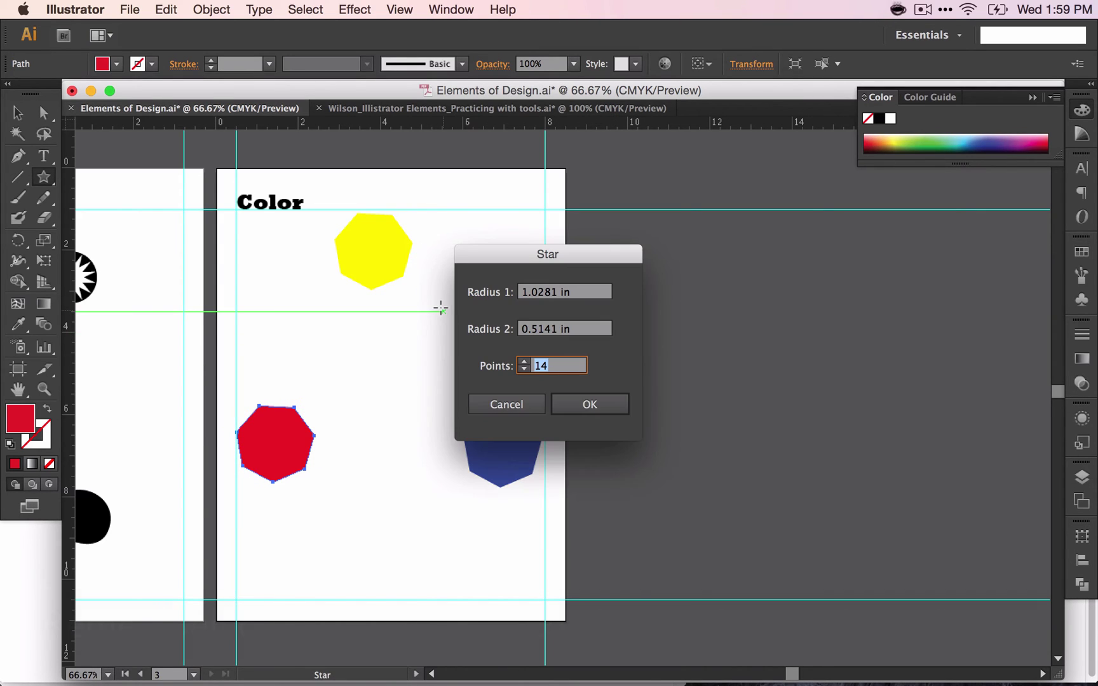
click(524, 369)
click(524, 370)
click(524, 369)
click(524, 369)
click(524, 369)
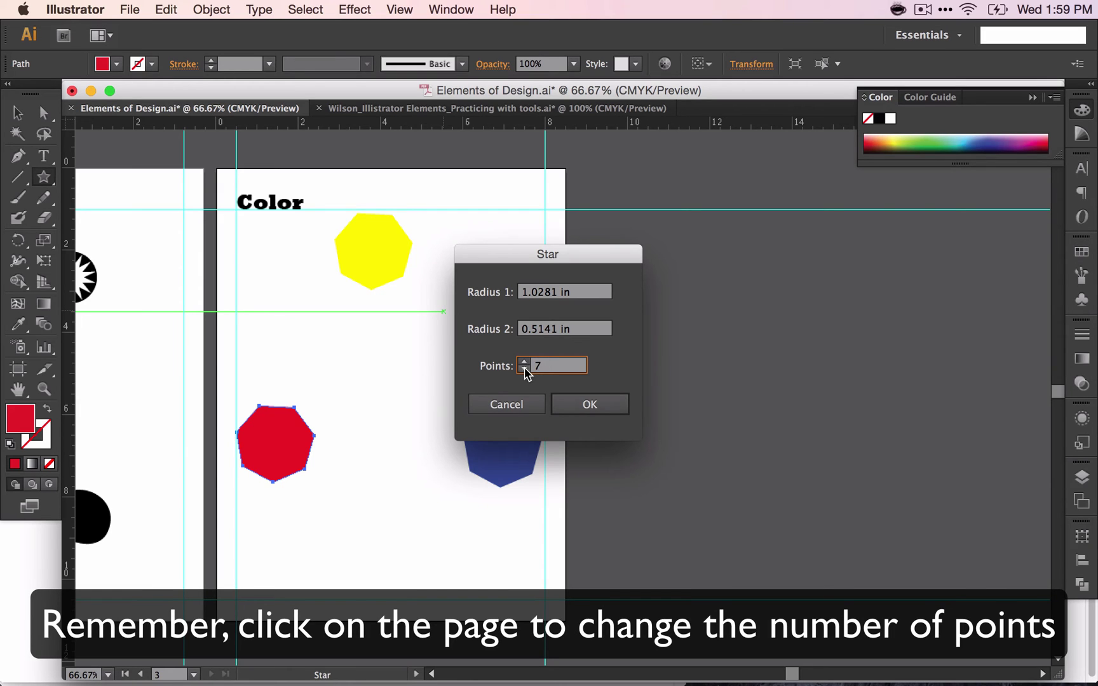
click(581, 407)
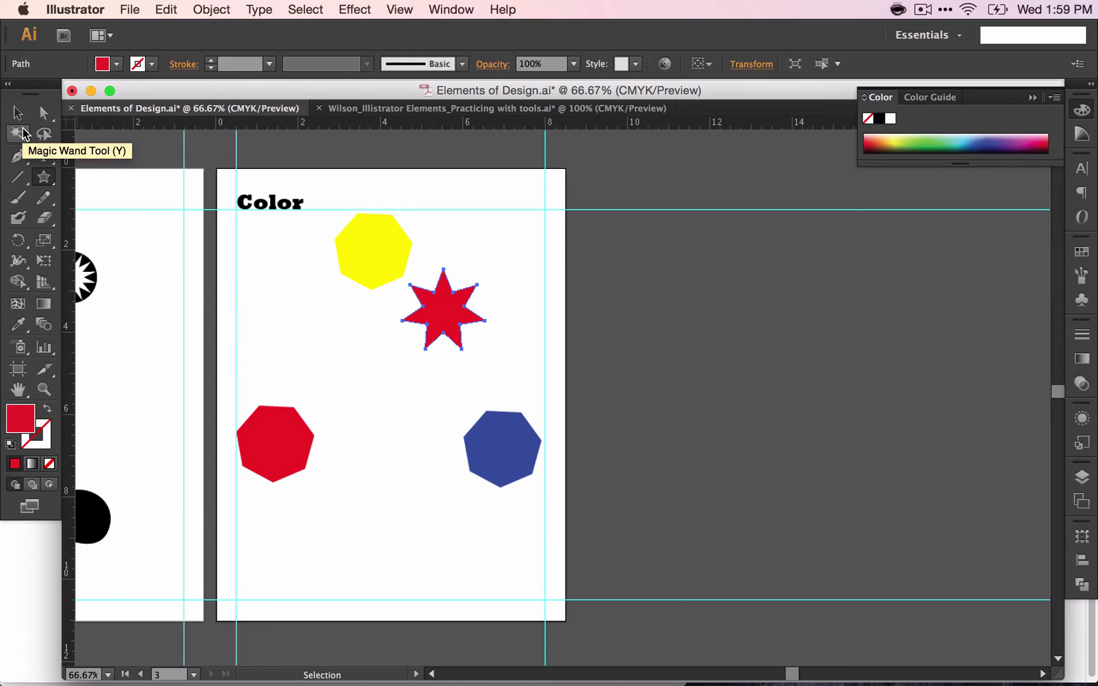
Shrink the red star and paste two copies: between the lower heptagons and left of the yellow heptagon.
click(17, 112)
drag(480, 346, 476, 308)
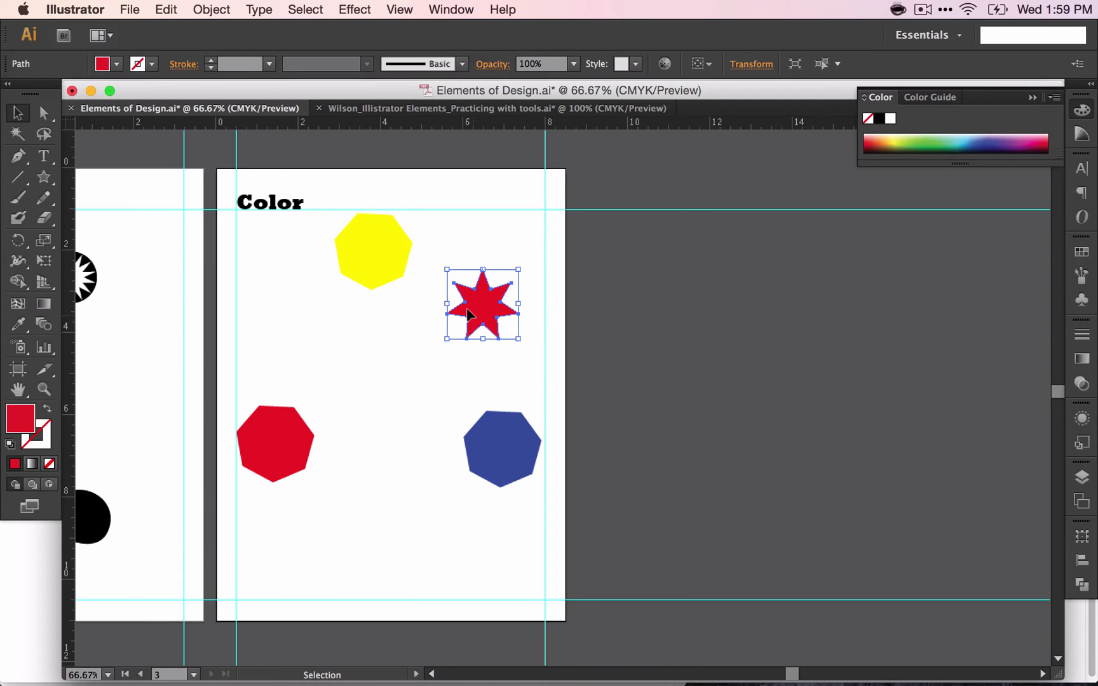
key(a)
key(super+v)
key(v)
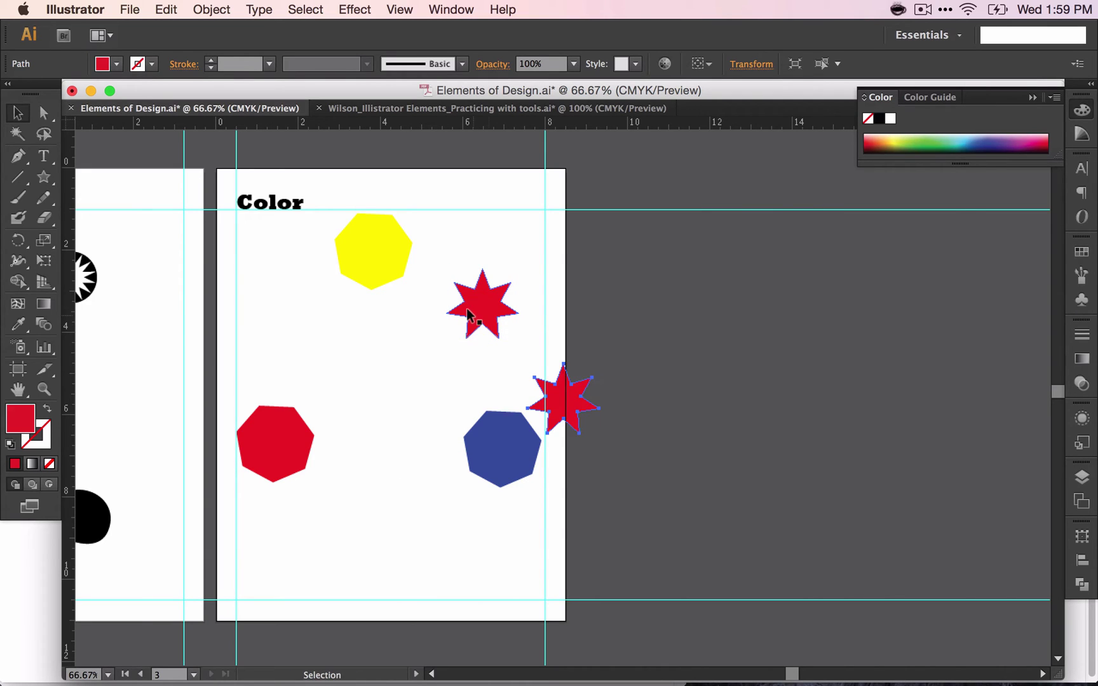
drag(563, 399, 386, 492)
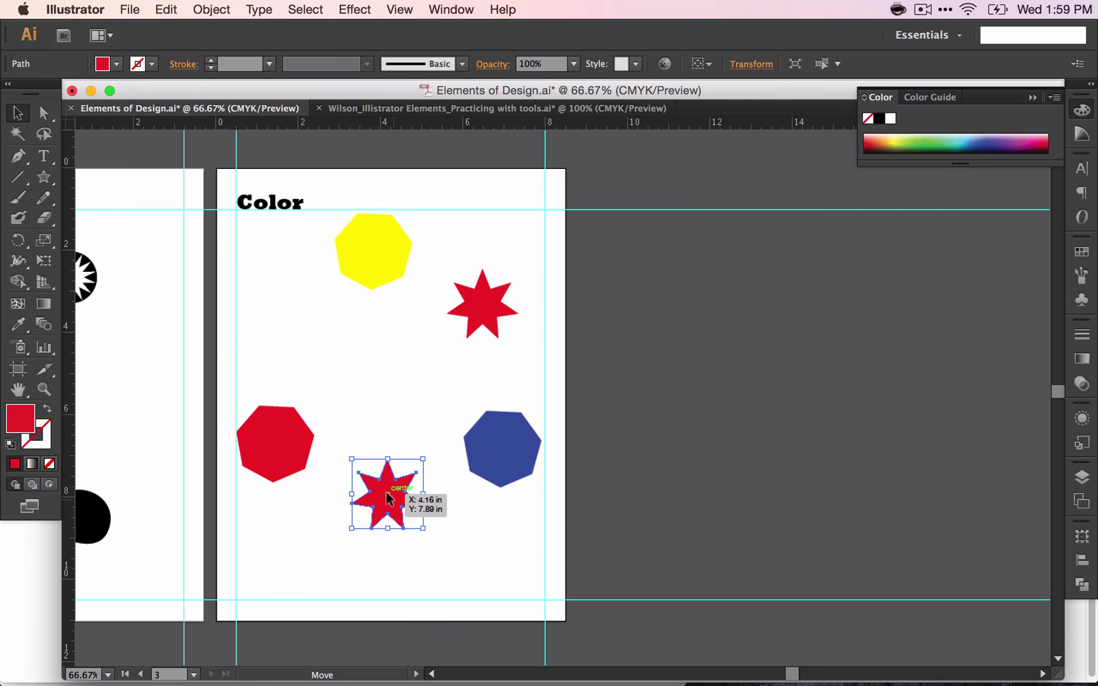
key(a)
key(super+v)
key(v)
drag(559, 399, 272, 306)
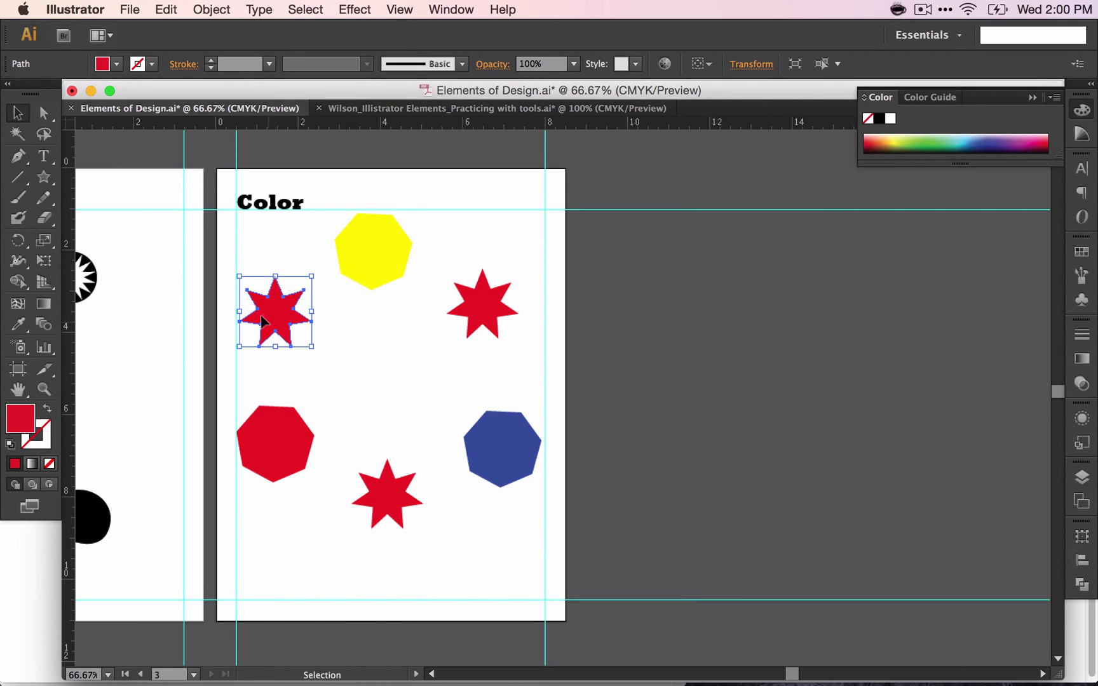
Change the first 7-point star's fill from red to orange.
double_click(25, 419)
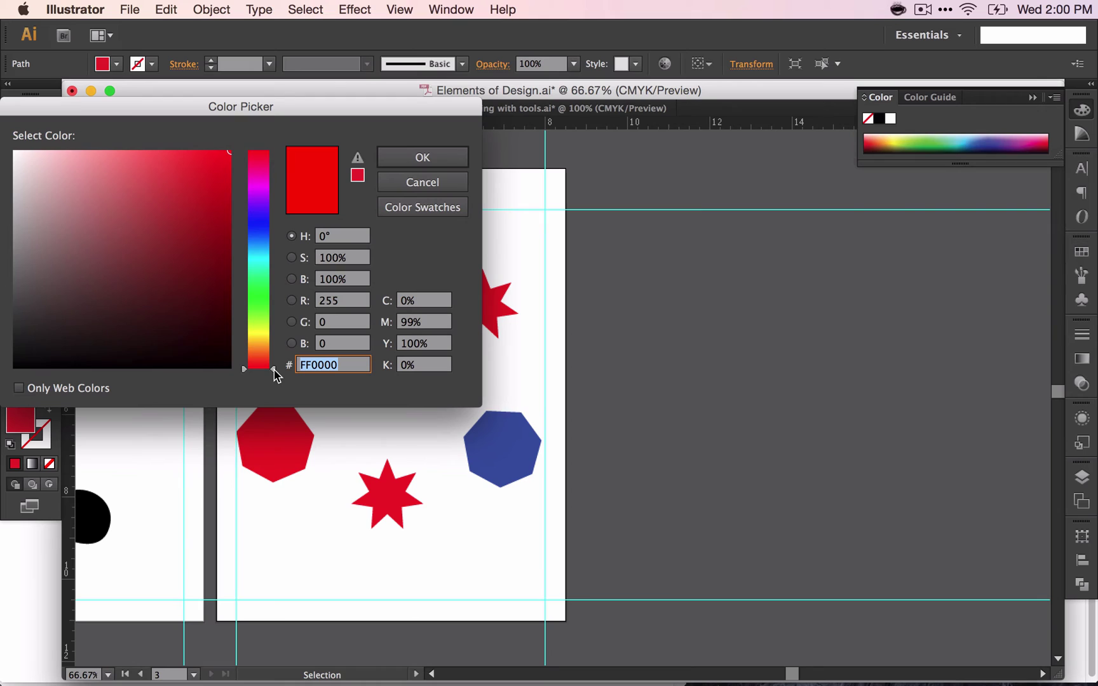
mouse_move(274, 366)
mouse_down()
mouse_move(273, 339)
mouse_move(271, 350)
mouse_up()
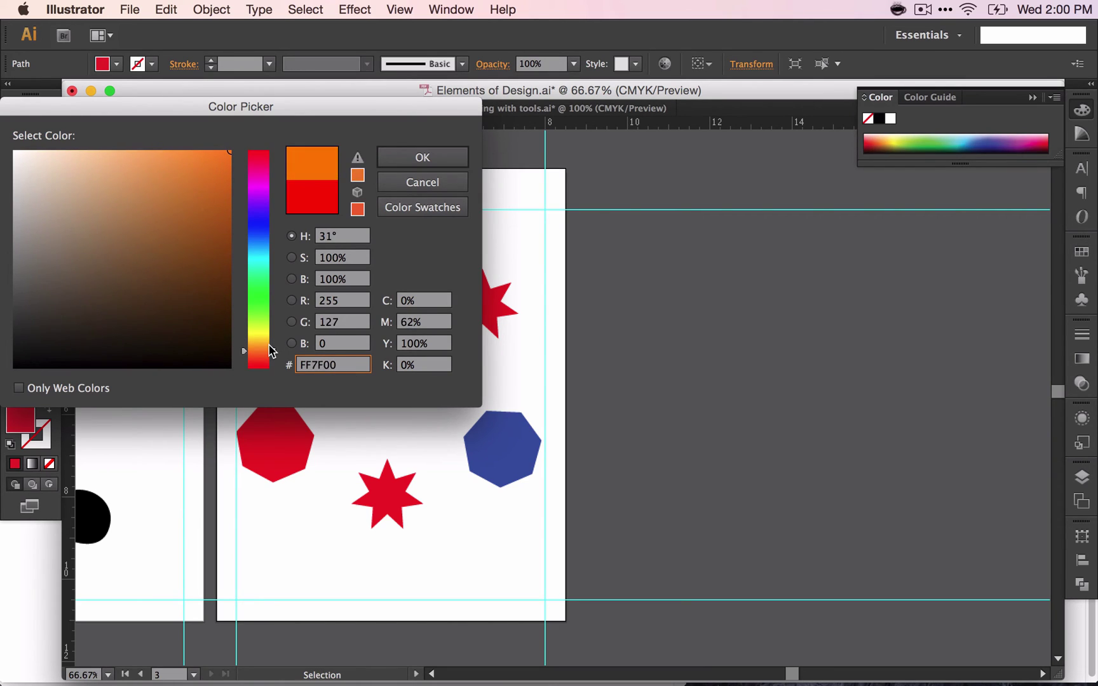
click(421, 159)
Fill the lower 7-point star with purple.
click(383, 476)
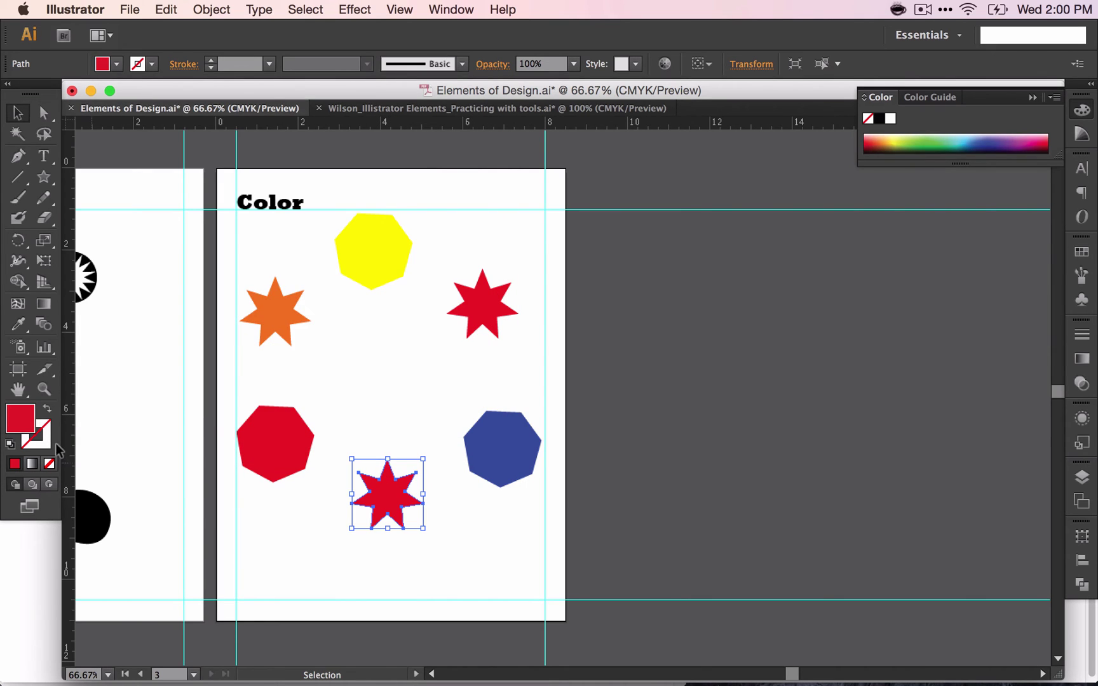
double_click(22, 422)
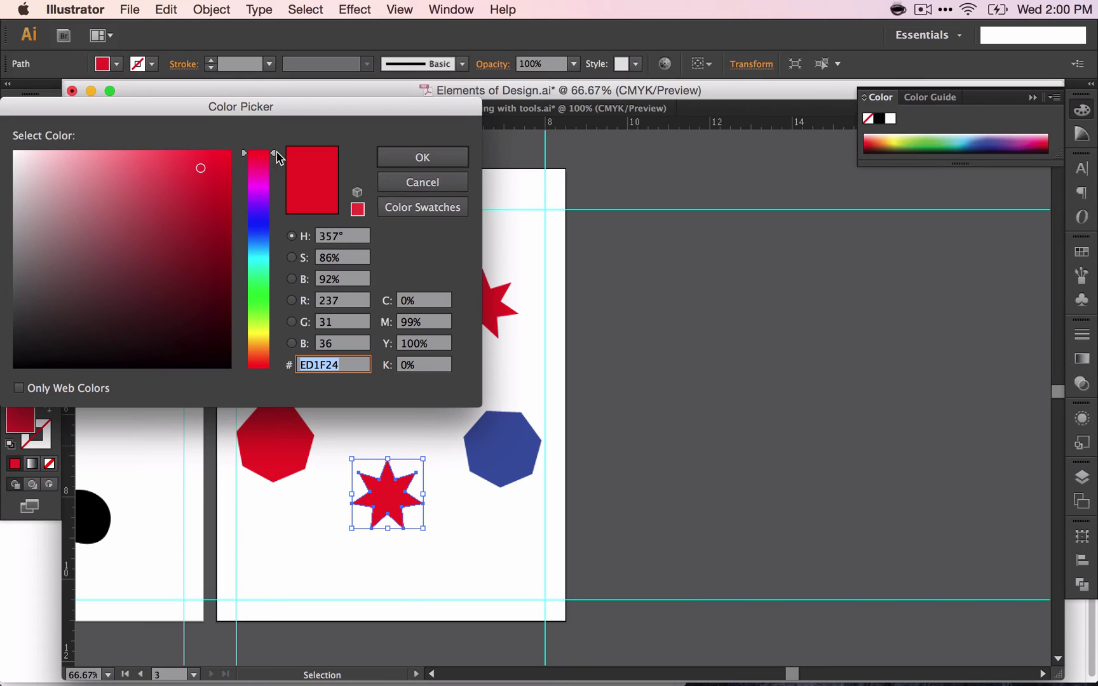
drag(275, 165, 273, 206)
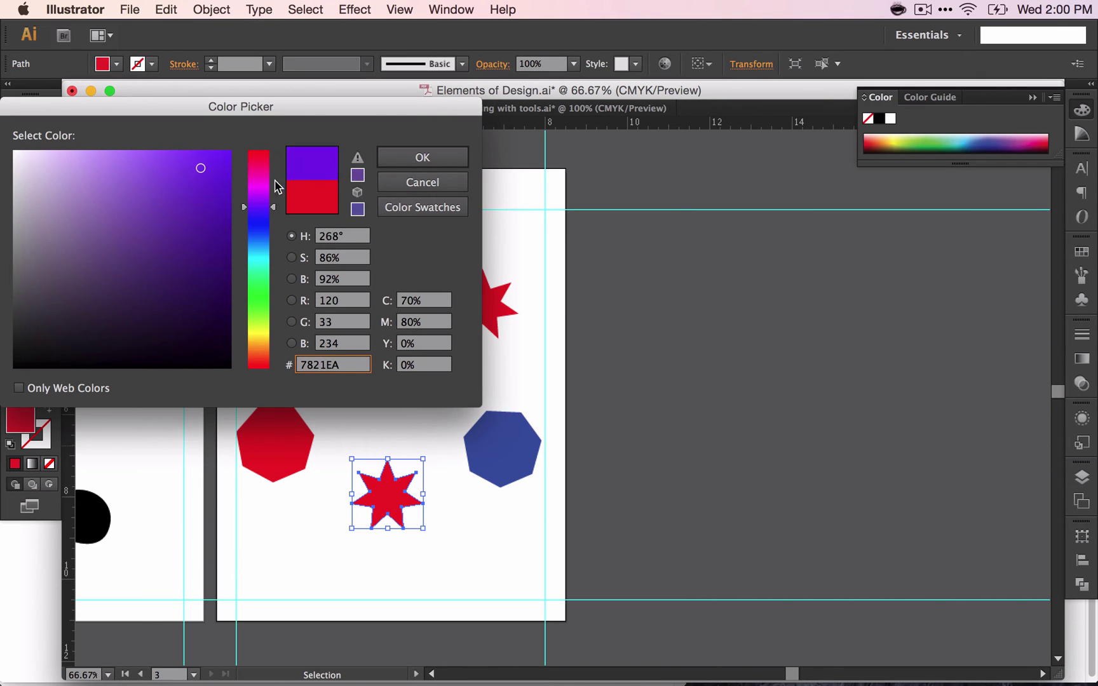
click(422, 159)
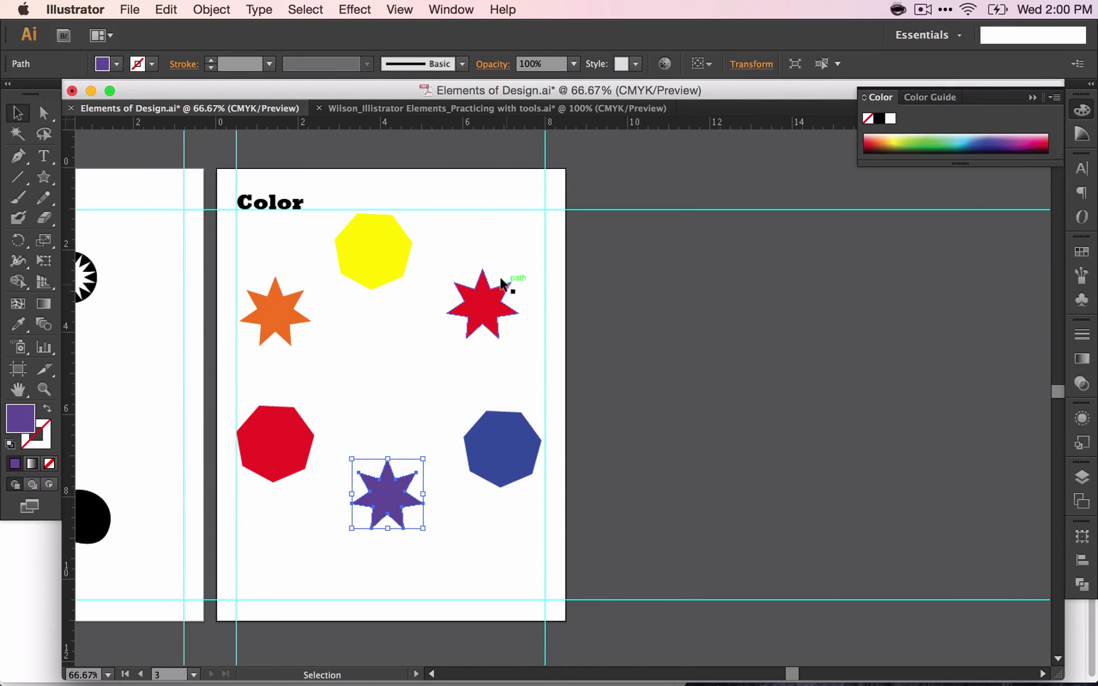
Fill the upper-right 7-point star with a softened green.
click(486, 308)
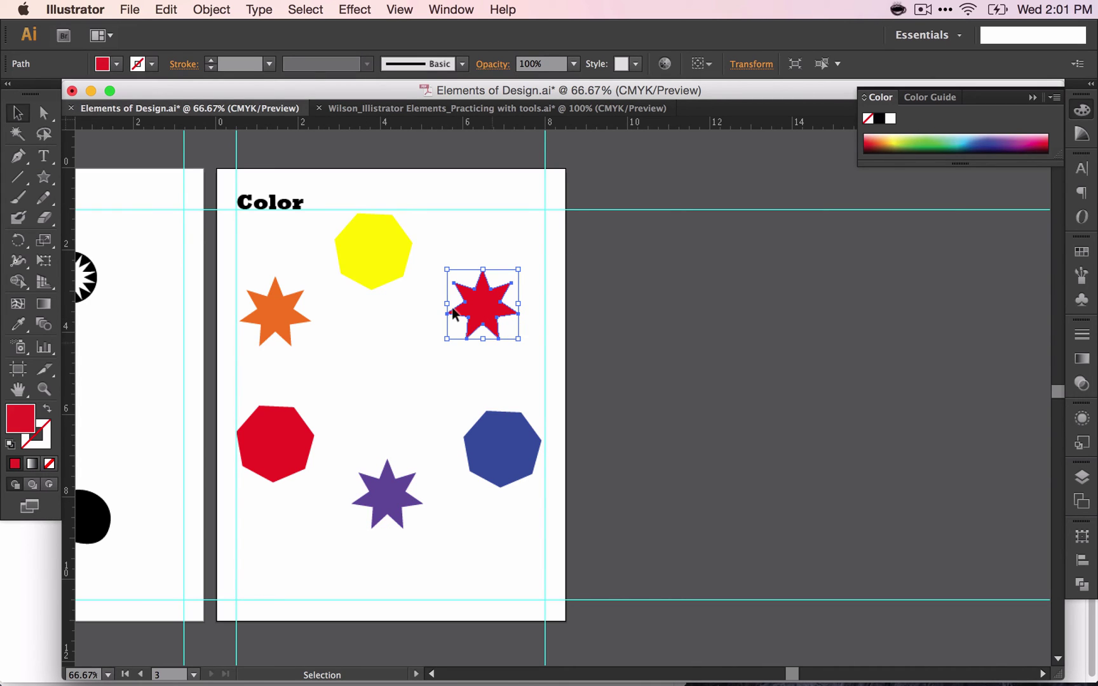
double_click(21, 420)
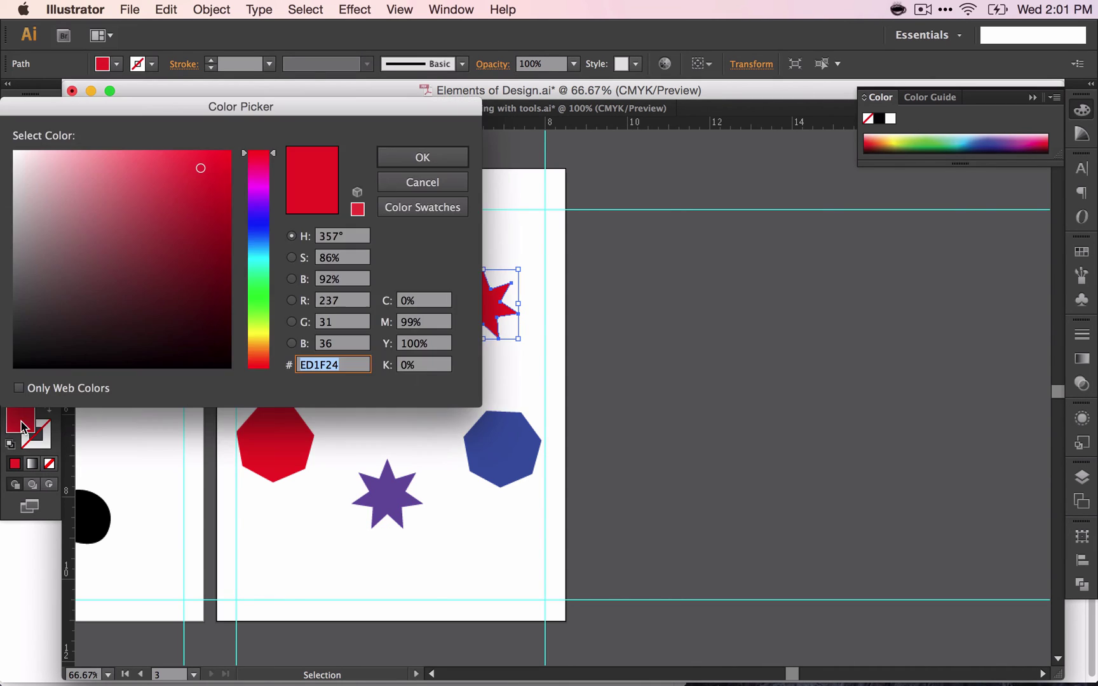
drag(274, 152, 267, 306)
drag(222, 156, 230, 151)
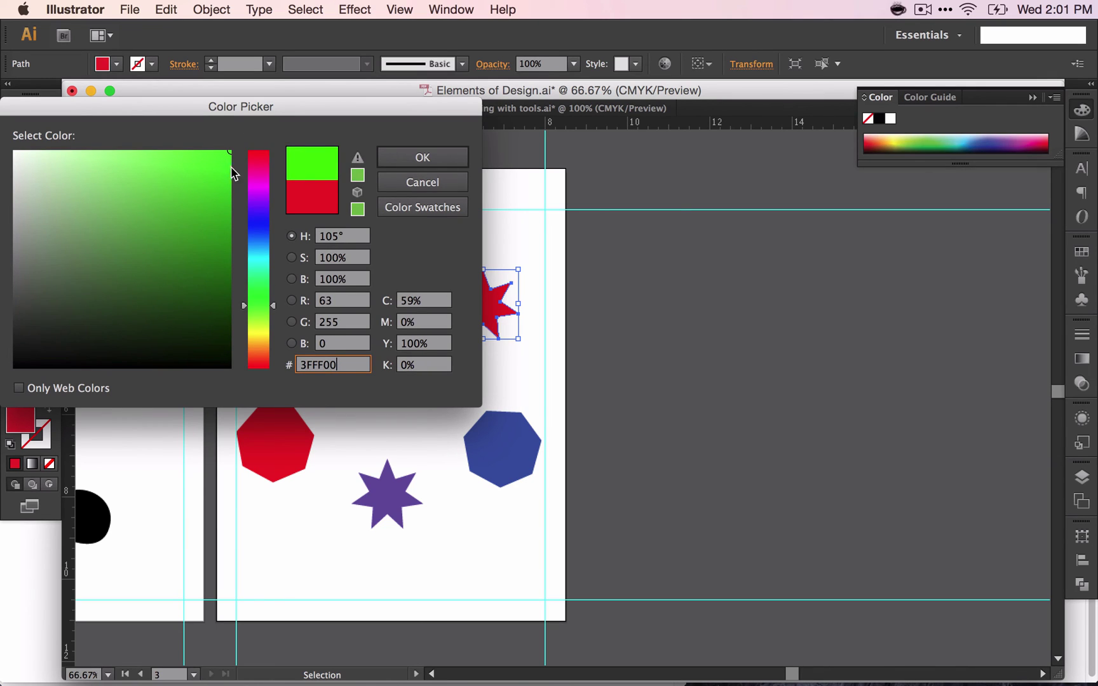
mouse_move(274, 309)
mouse_down()
mouse_move(273, 297)
mouse_move(273, 305)
mouse_up()
click(207, 167)
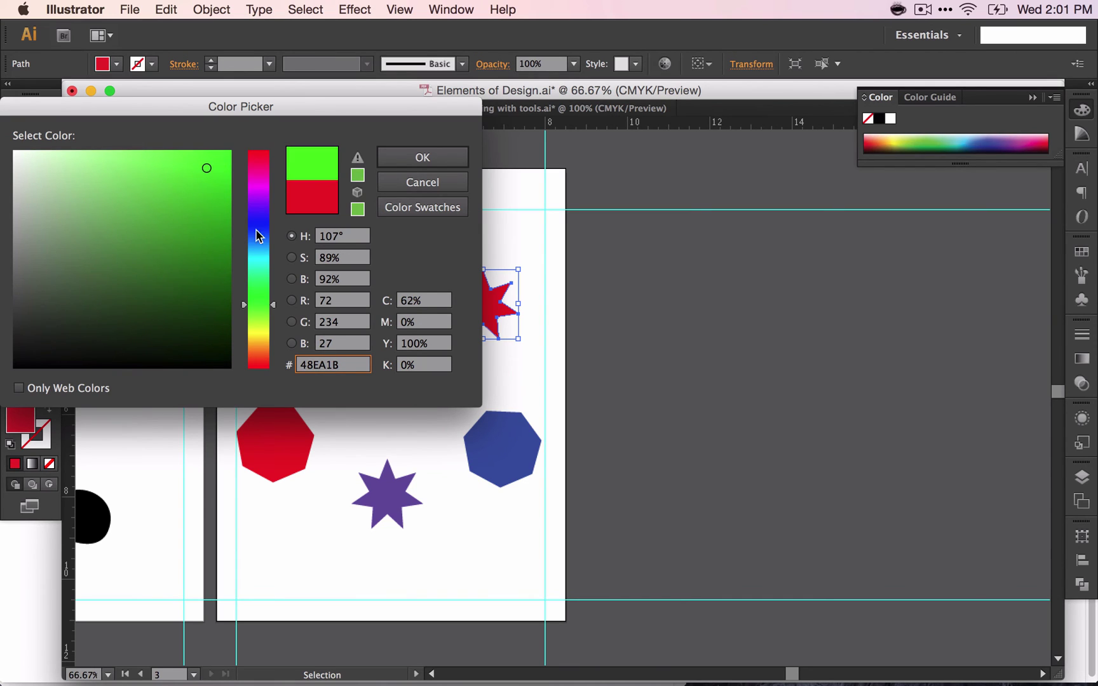
click(414, 158)
click(479, 380)
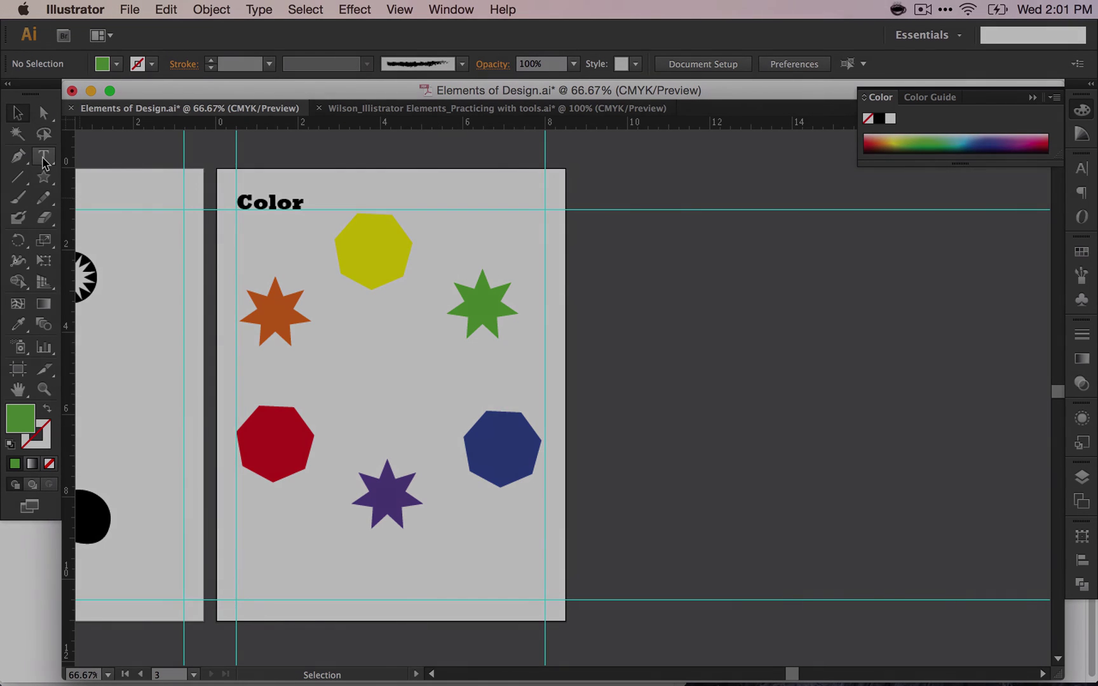
Create a small 5-point star and place it between the yellow heptagon and green star.
click(44, 178)
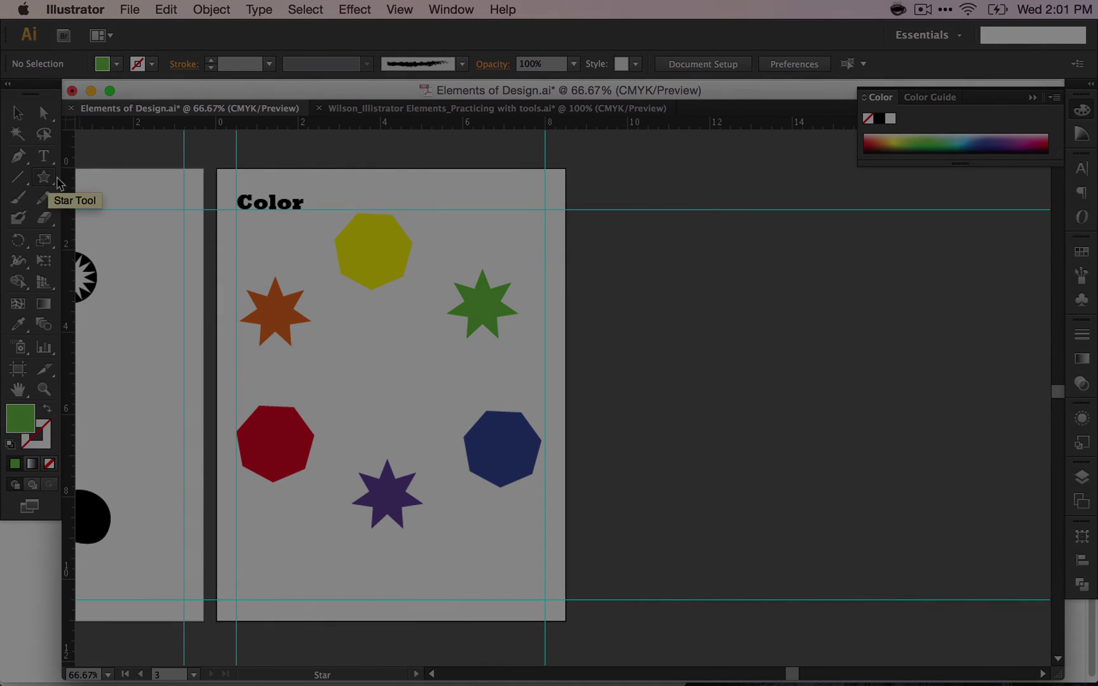
click(441, 251)
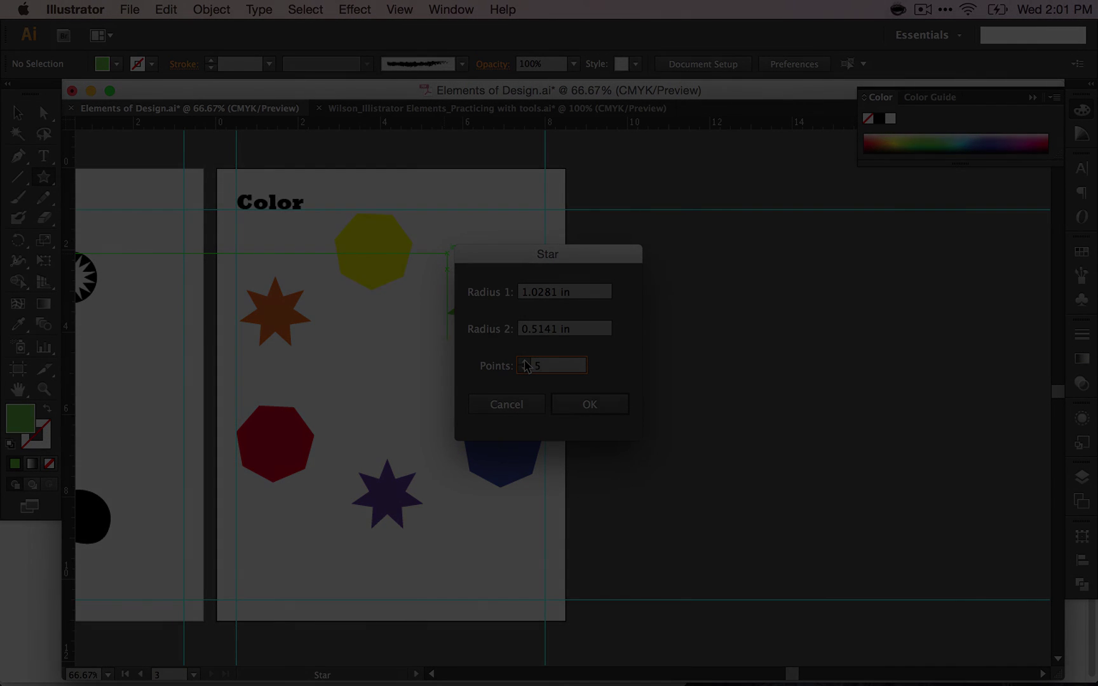
click(606, 410)
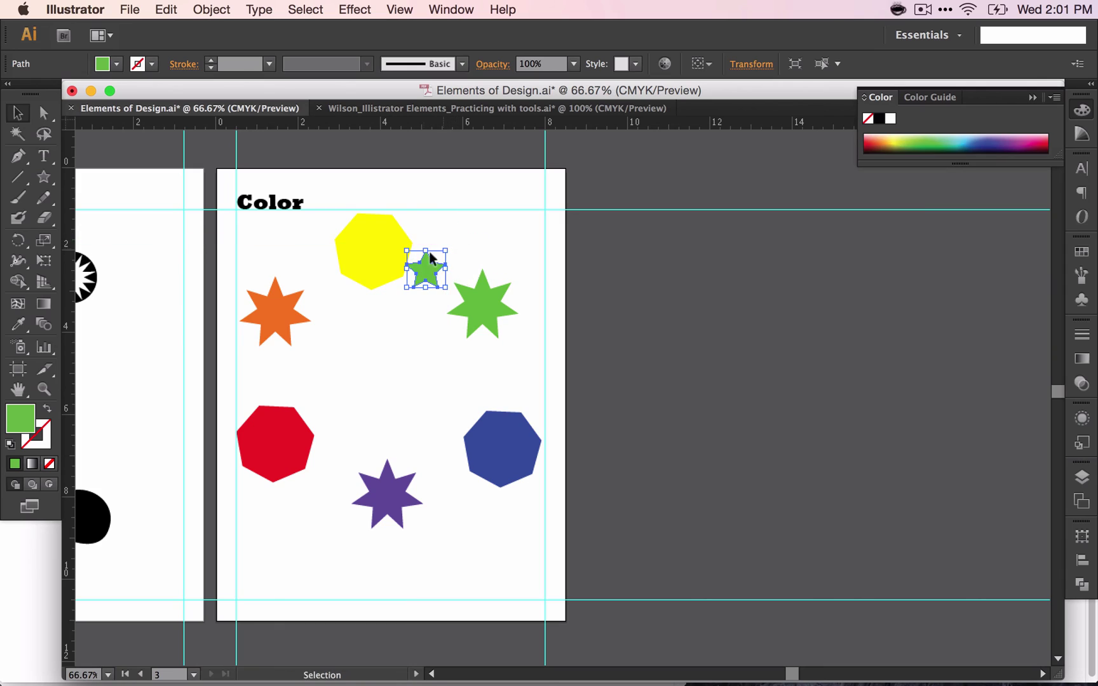
drag(424, 261, 438, 252)
Paste copies of the small star into the gaps between the remaining heptagons and 7-point stars.
key(super+shift+a)
key(a)
key(super+v)
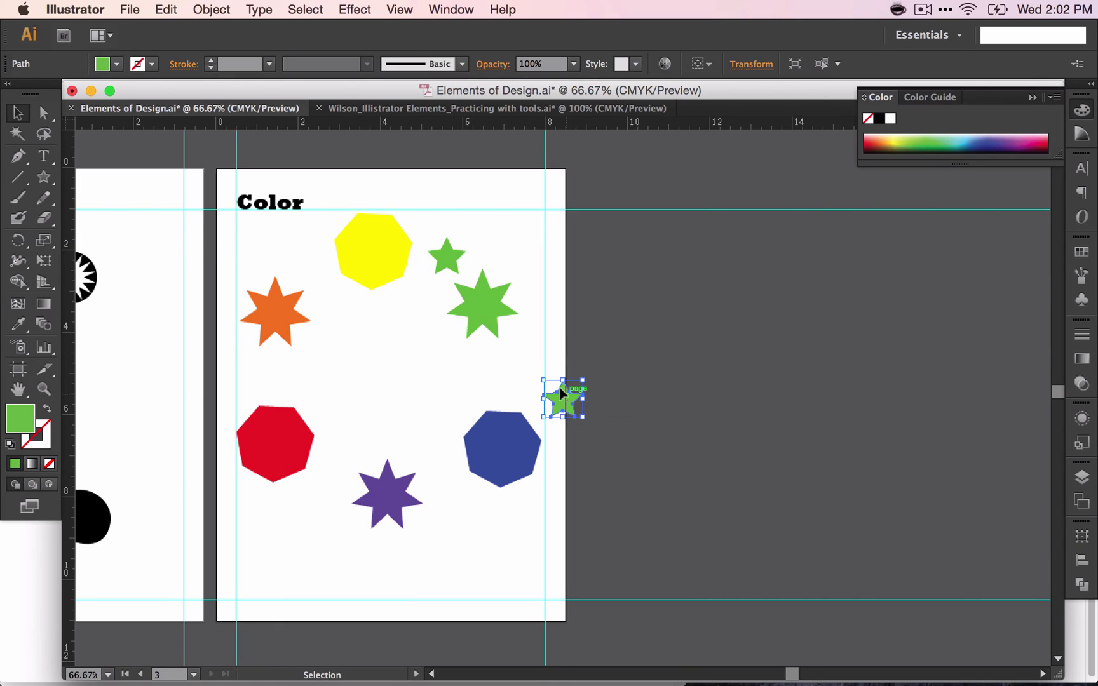
drag(559, 393, 497, 372)
key(super+v)
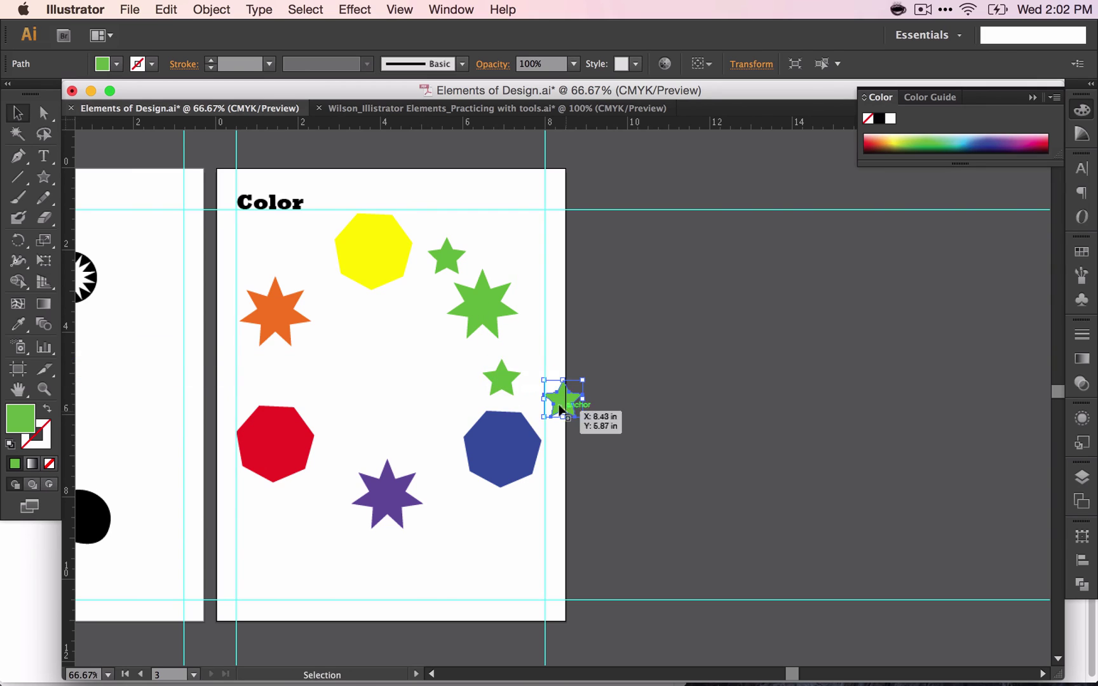
drag(547, 410, 261, 382)
key(super+v)
key(super+v)
key(super+v)
drag(548, 409, 304, 276)
drag(277, 319, 277, 326)
drag(478, 311, 488, 319)
click(486, 445)
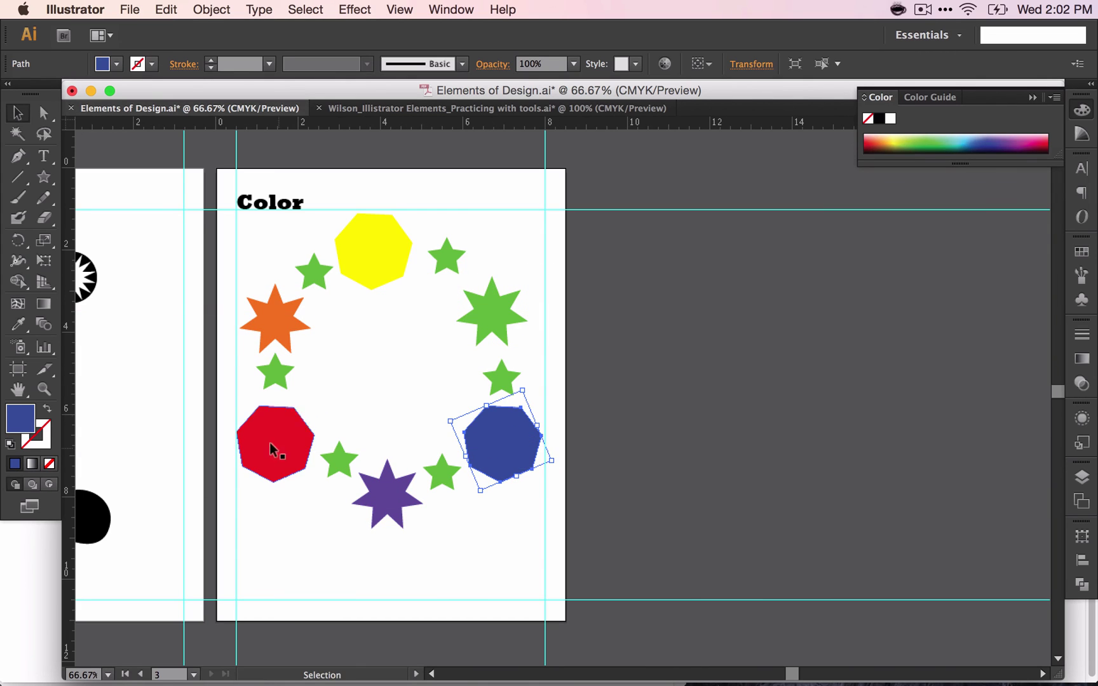
click(444, 257)
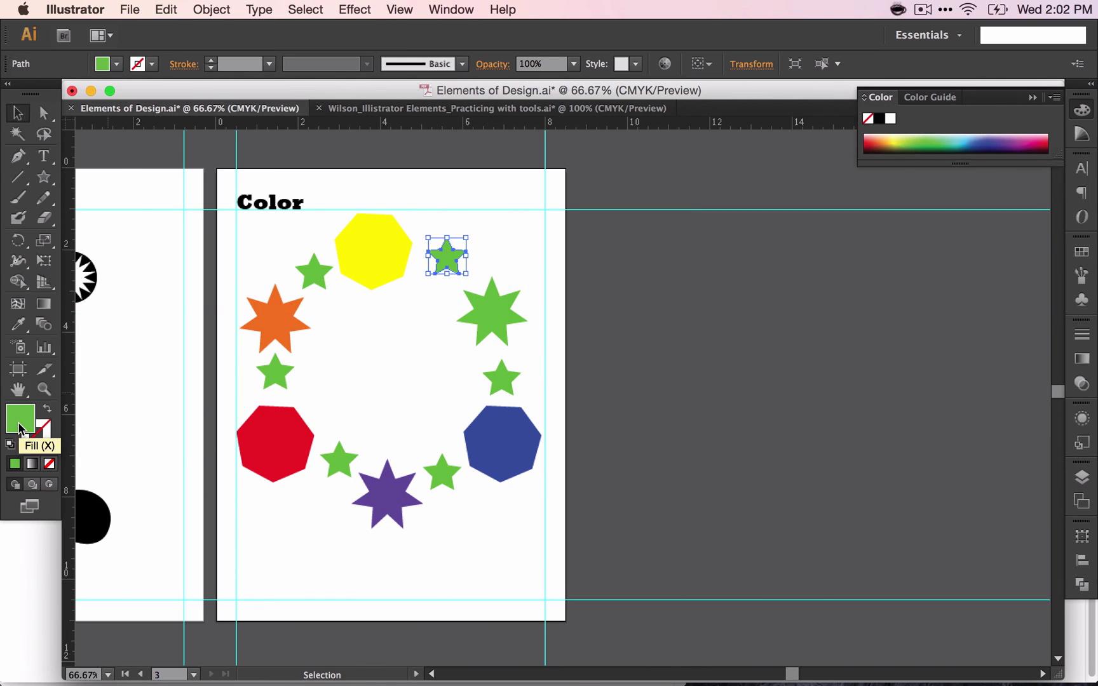
Fill the upper-right small star with yellow-green.
double_click(19, 426)
click(214, 181)
click(229, 151)
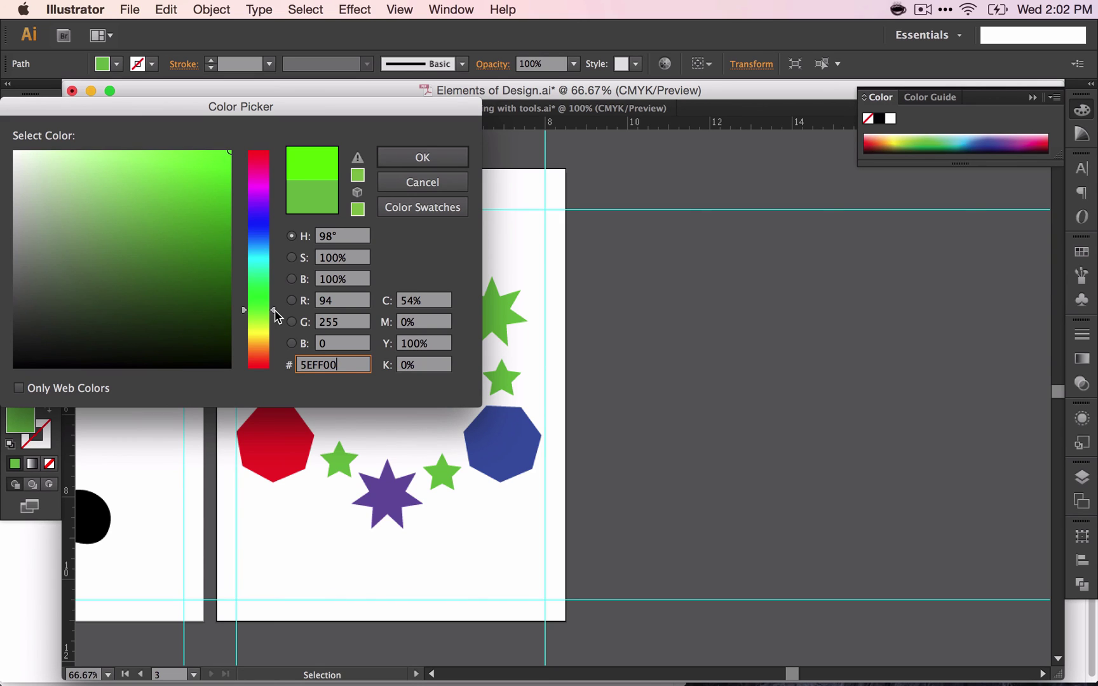
drag(275, 311, 274, 319)
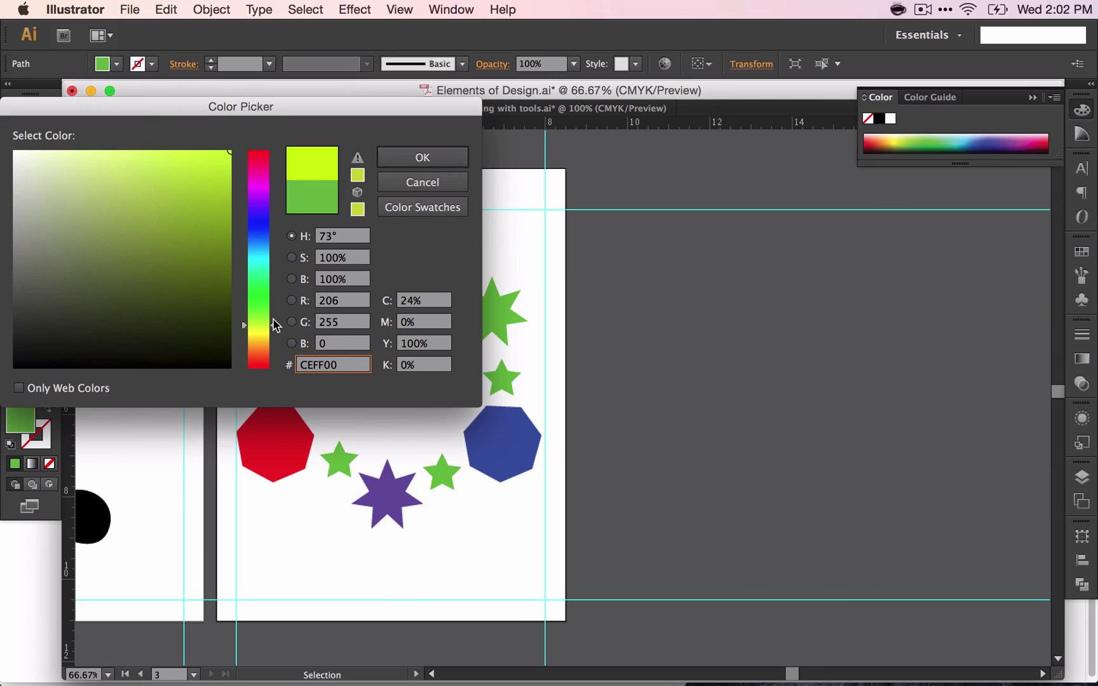
click(422, 182)
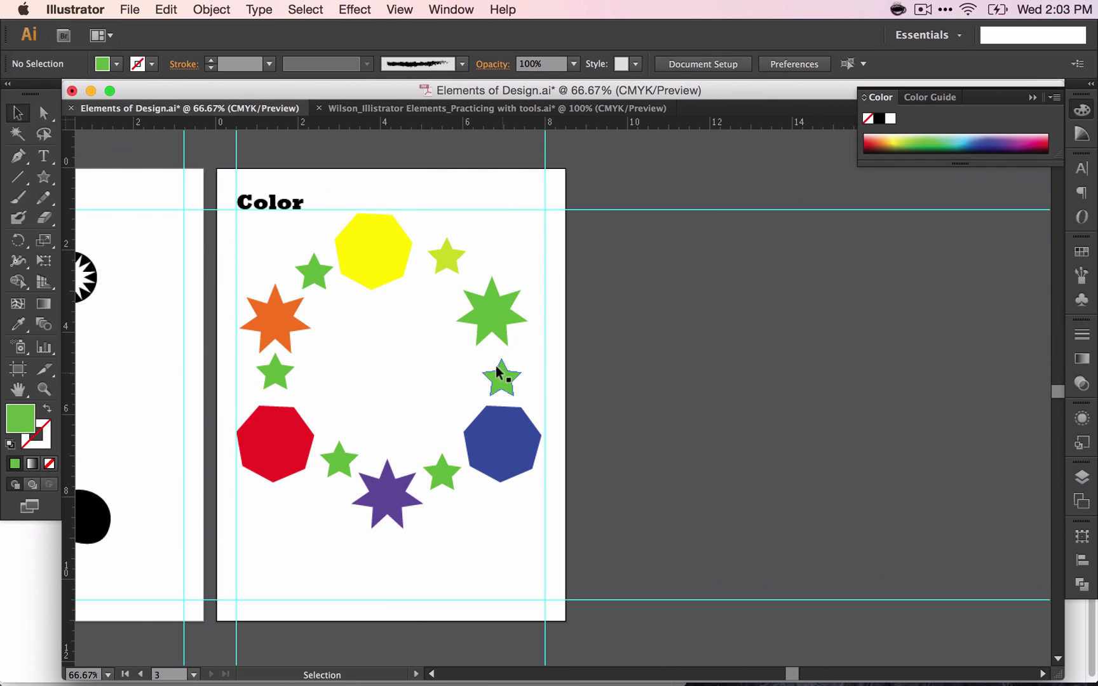
Fill the right small star with teal.
double_click(21, 418)
drag(260, 292, 265, 211)
click(423, 157)
Fill the small star near the blue heptagon with purple, adjusted toward blue-violet.
click(441, 472)
double_click(37, 420)
click(230, 151)
click(422, 157)
click(471, 559)
double_click(21, 419)
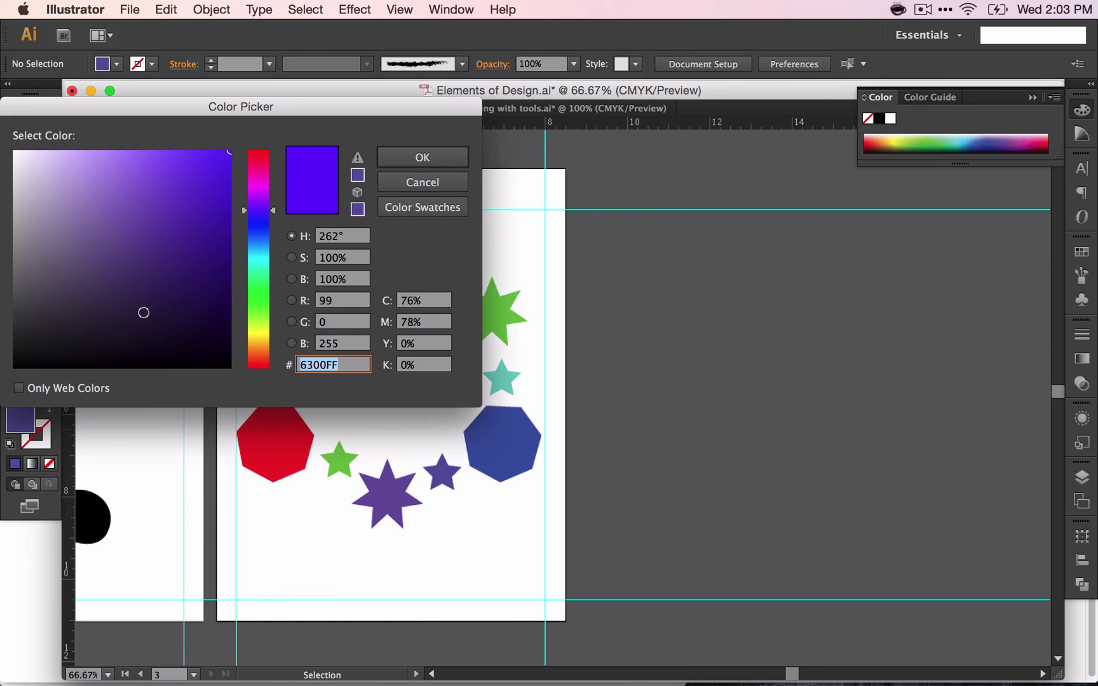
click(261, 214)
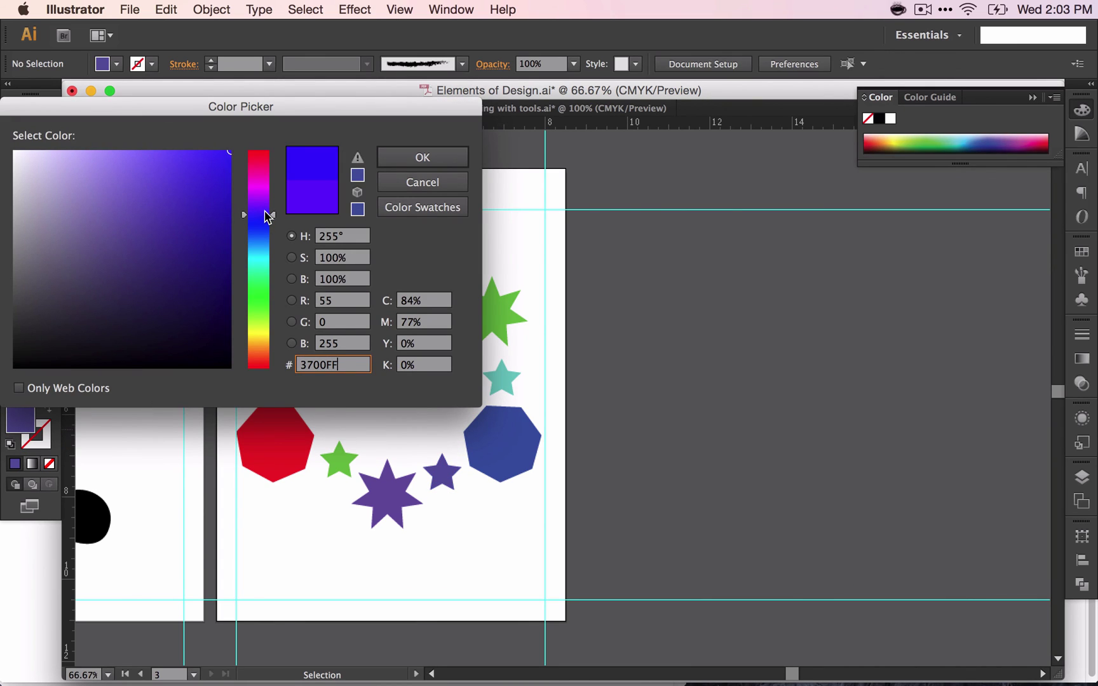
mouse_move(272, 214)
mouse_down()
mouse_move(277, 229)
mouse_move(275, 212)
mouse_up()
click(422, 157)
Apply blue-violet to the lower-right small star and adjust the large purple star's fill.
click(471, 481)
double_click(21, 420)
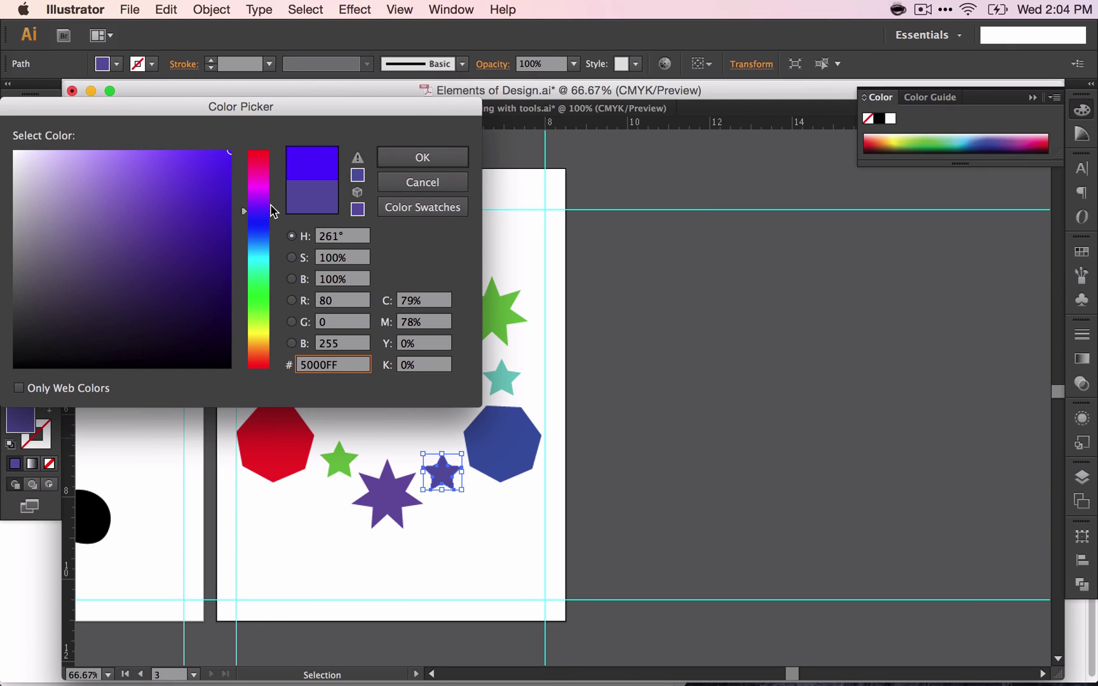
click(423, 157)
click(311, 472)
click(387, 494)
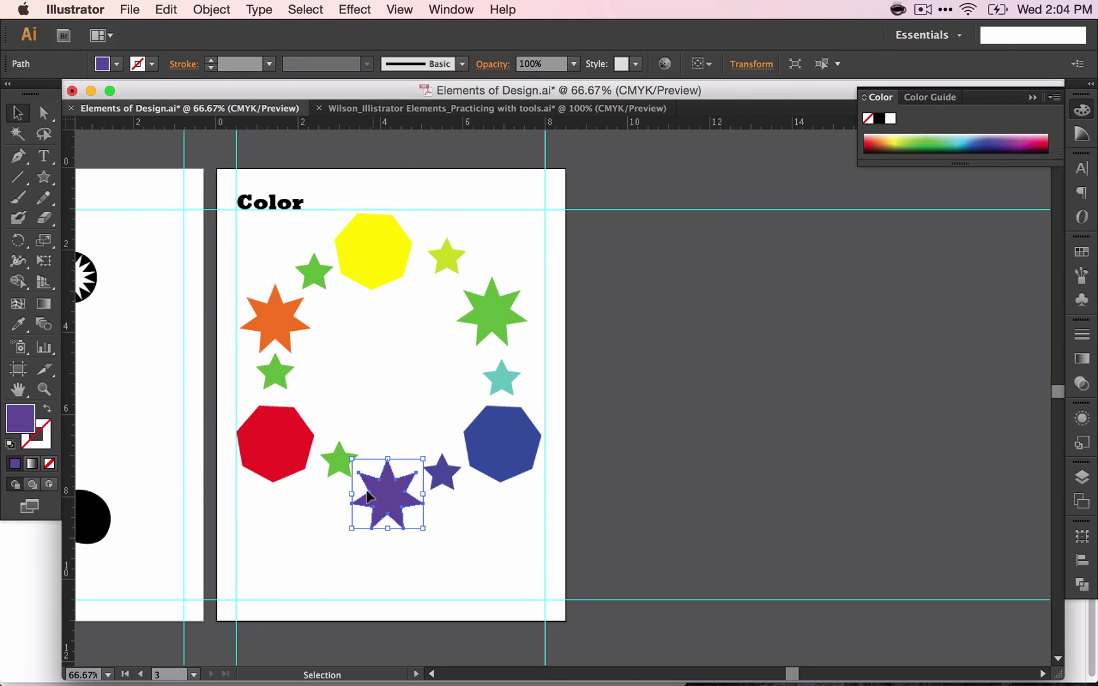
double_click(21, 419)
click(423, 157)
Select the small star beside the red heptagon and enter fill colour FF00FF.
click(356, 439)
click(336, 461)
double_click(21, 420)
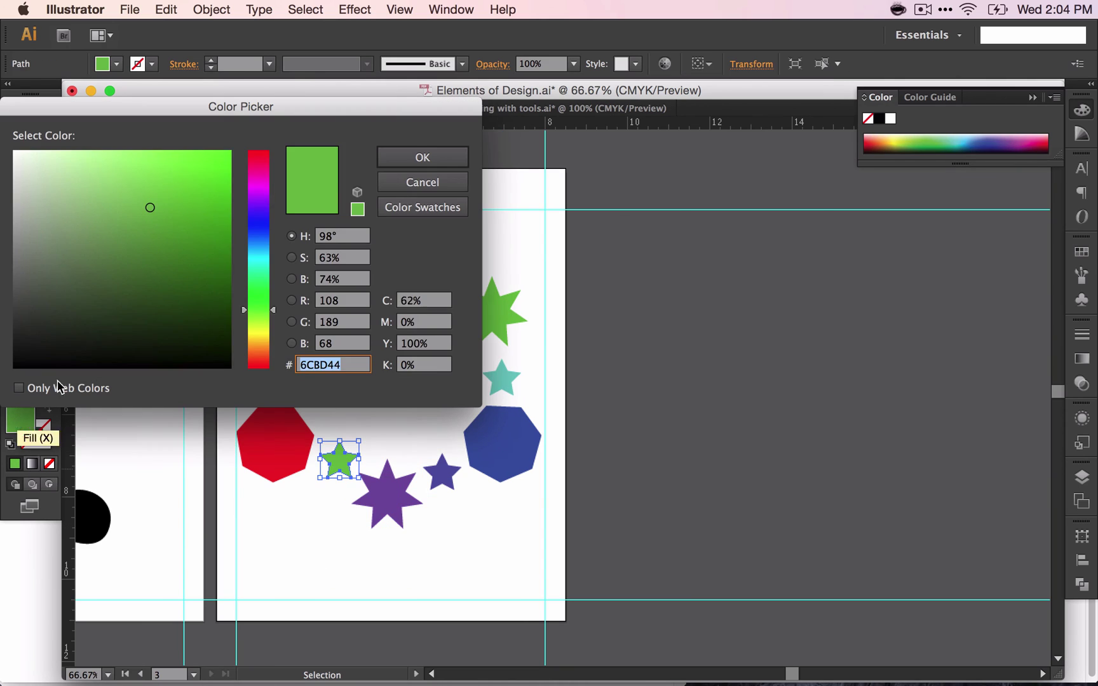
text(FF00FF)
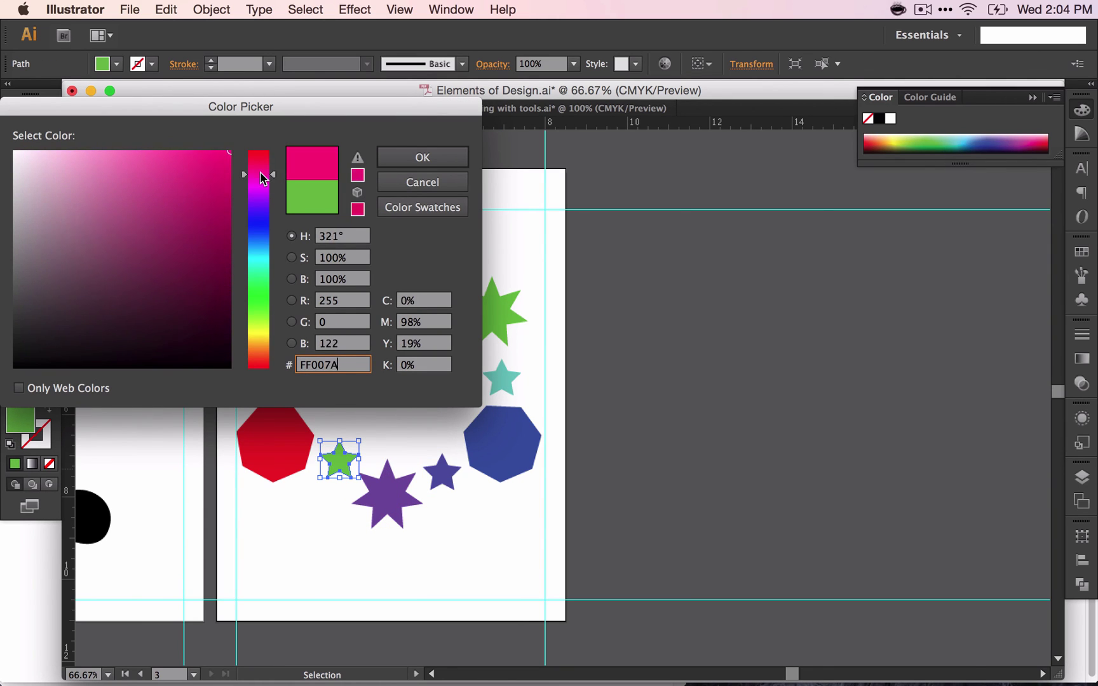